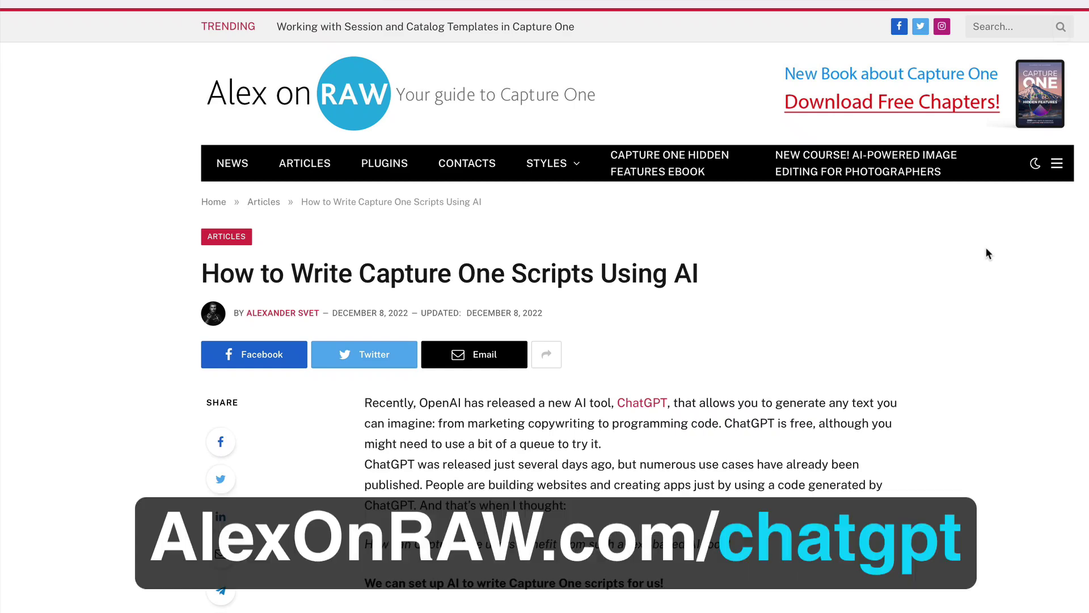
scroll(986, 253, "down", 5)
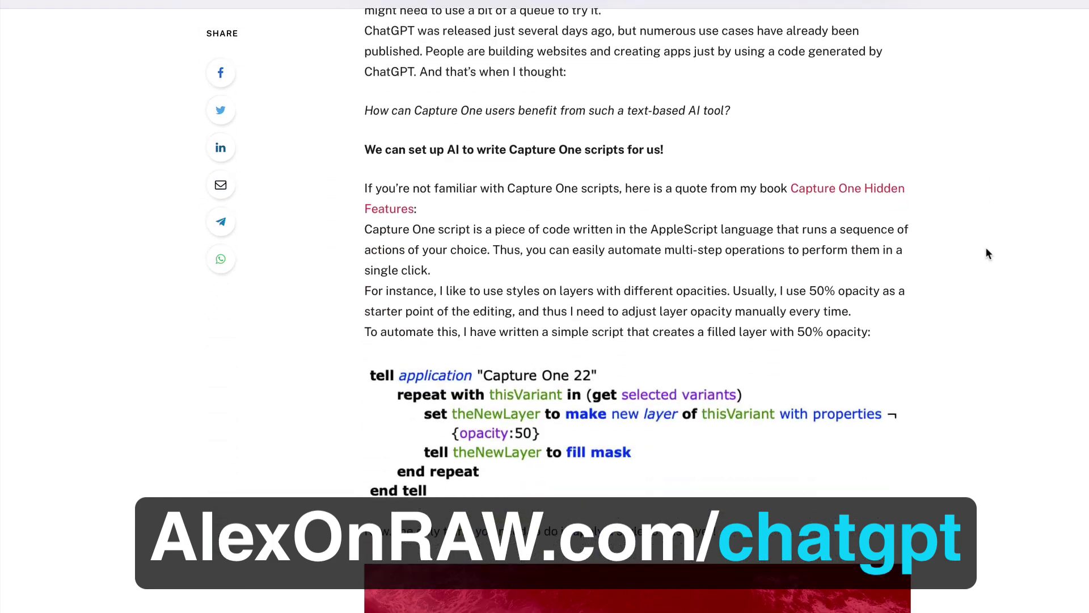
scroll(985, 253, "down", 4)
scroll(985, 253, "down", 1)
scroll(986, 253, "down", 3)
scroll(986, 253, "down", 2)
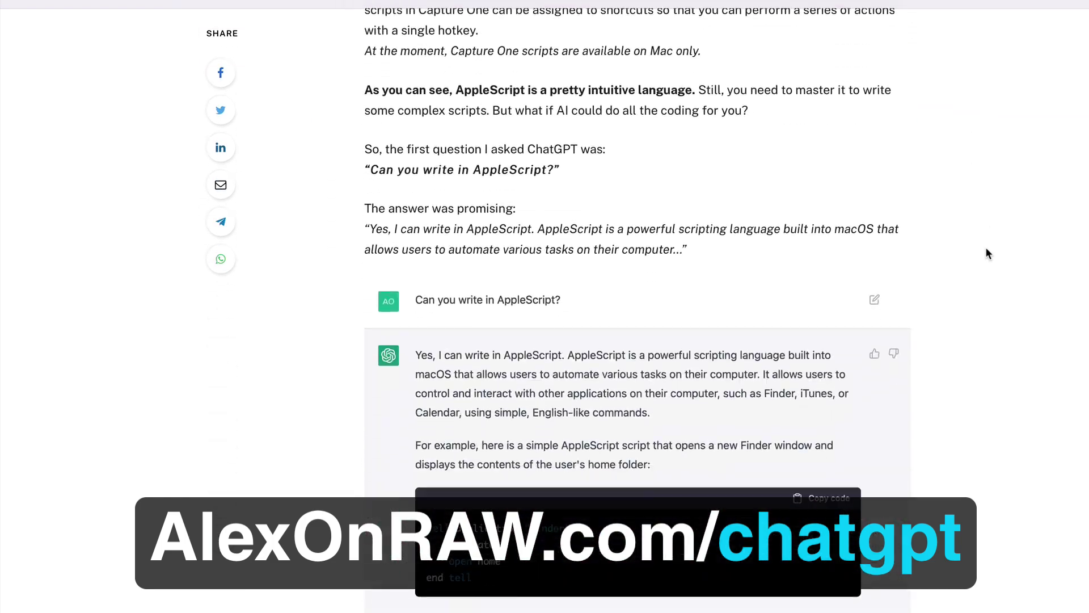
scroll(986, 252, "down", 1)
scroll(986, 253, "down", 5)
scroll(985, 253, "down", 2)
scroll(986, 253, "down", 3)
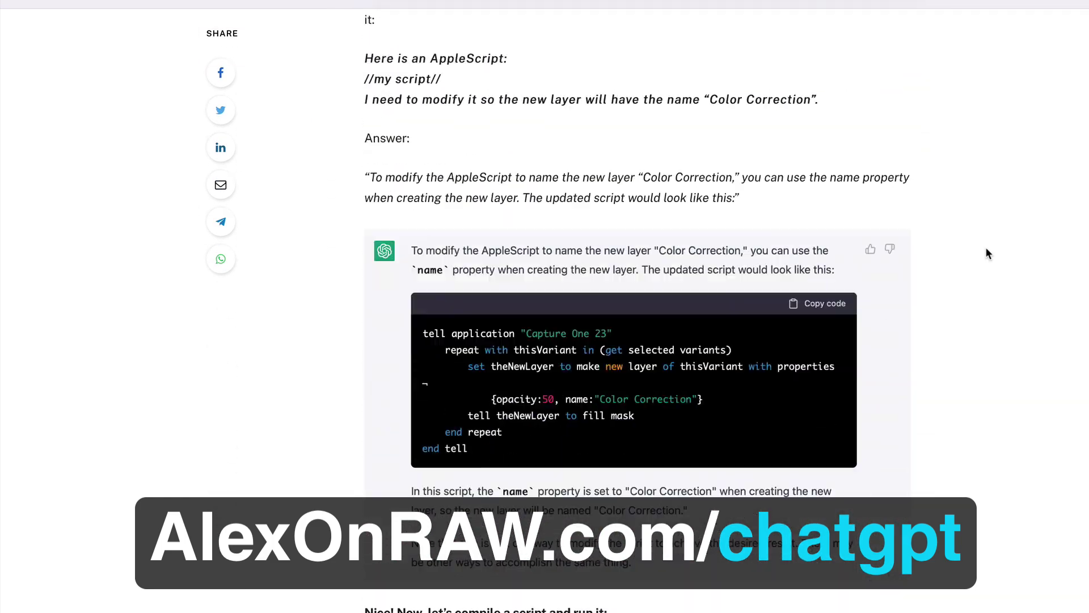
scroll(986, 253, "down", 5)
scroll(985, 253, "down", 6)
scroll(986, 253, "down", 2)
scroll(986, 253, "down", 2)
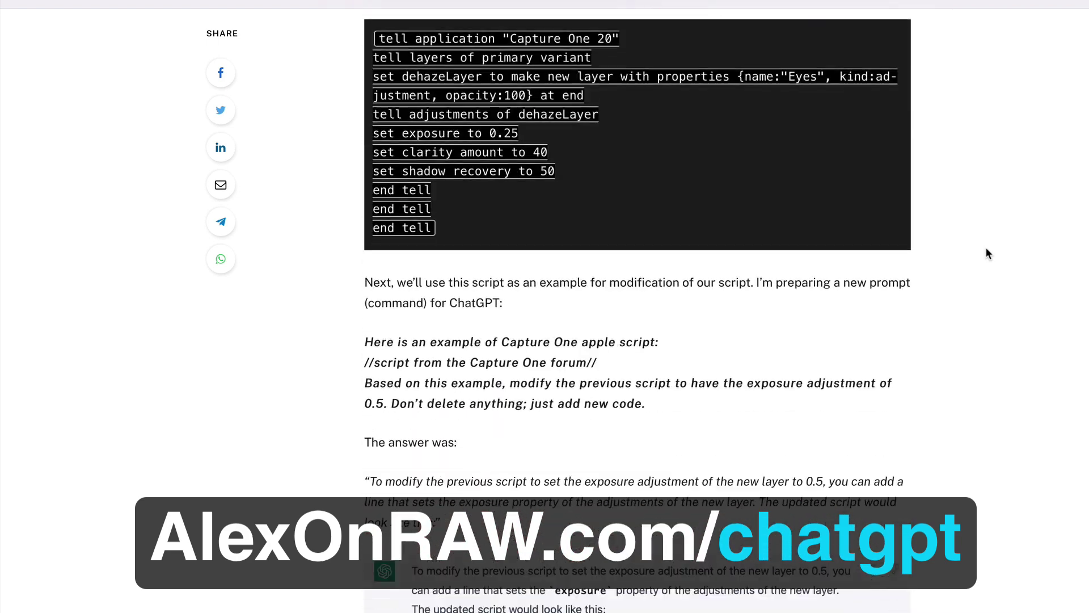
scroll(986, 253, "down", 5)
scroll(986, 253, "down", 1)
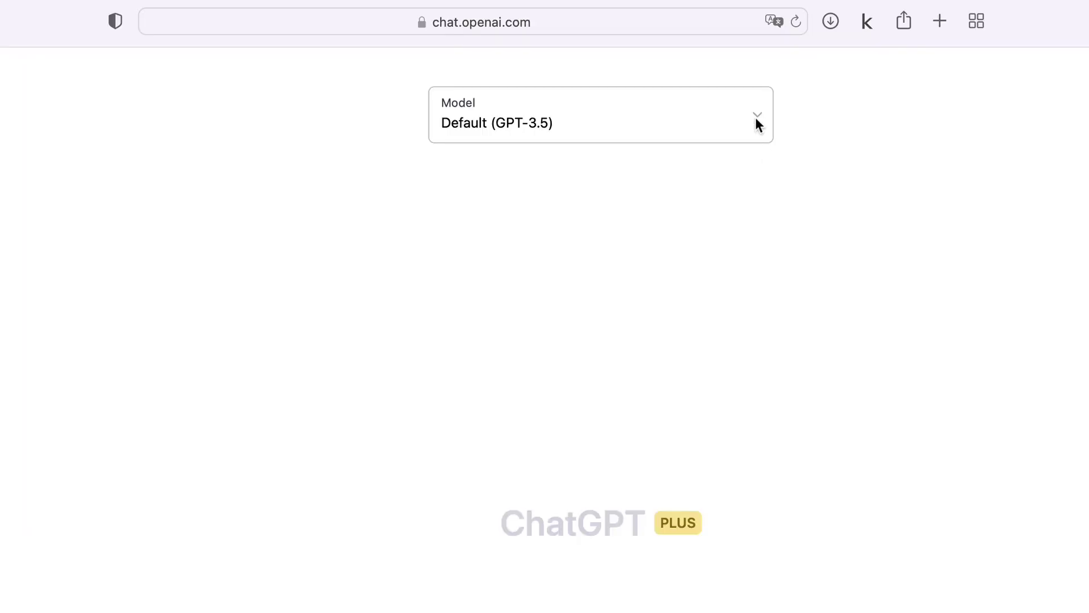
Step: Send GPT-4 the request for a Capture One script rating selected images 5 stars with green tag
left_click(755, 117)
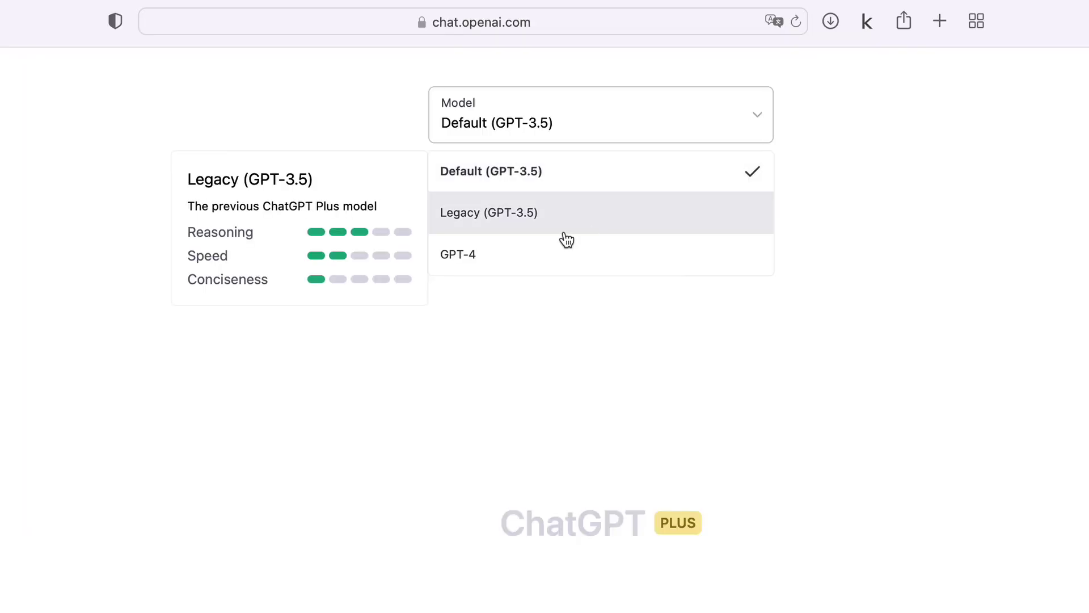
left_click(535, 258)
type("C")
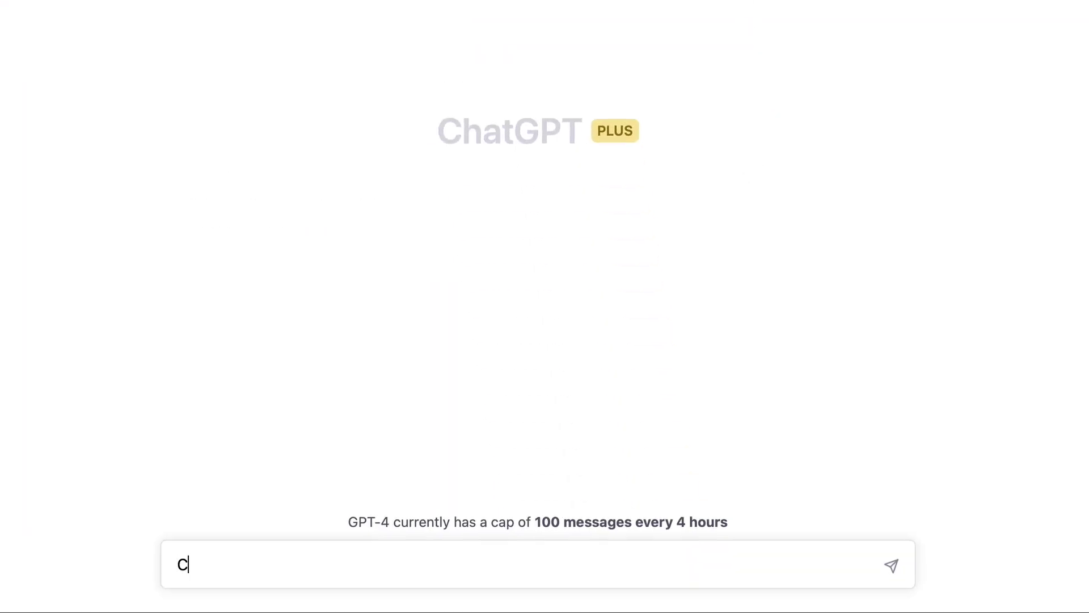
type("reate Capture One 23 Apple Scr")
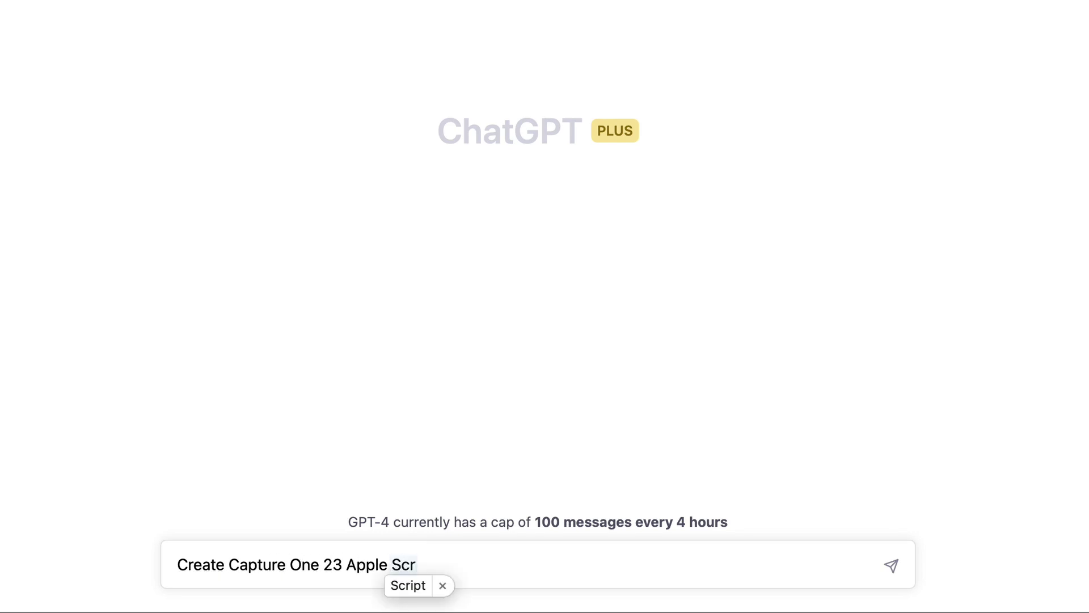
type("ipt to rate all selected ima")
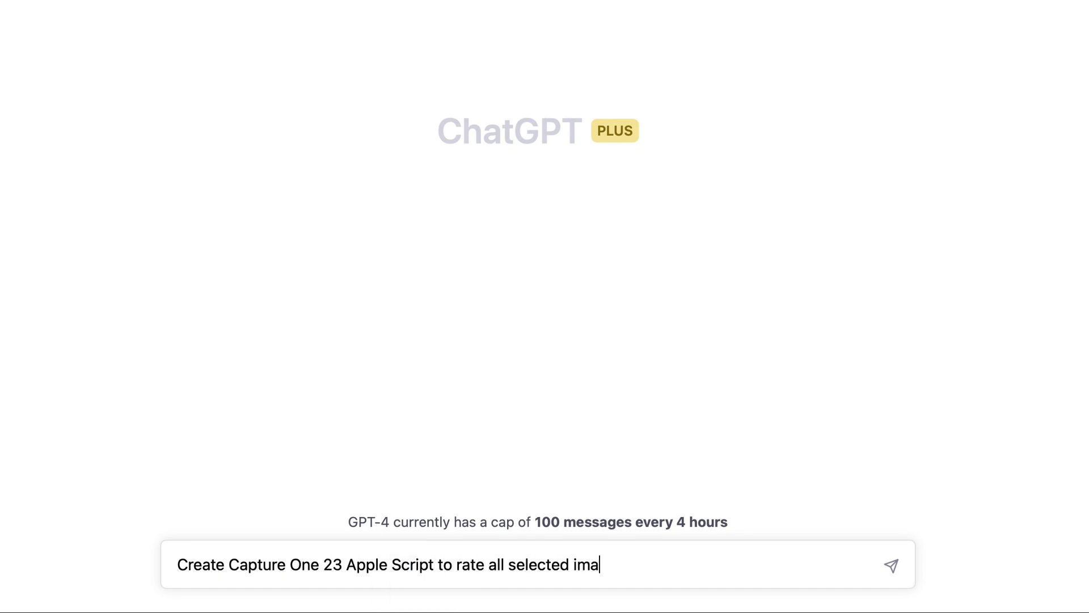
type("ges with 5 stars and green color ")
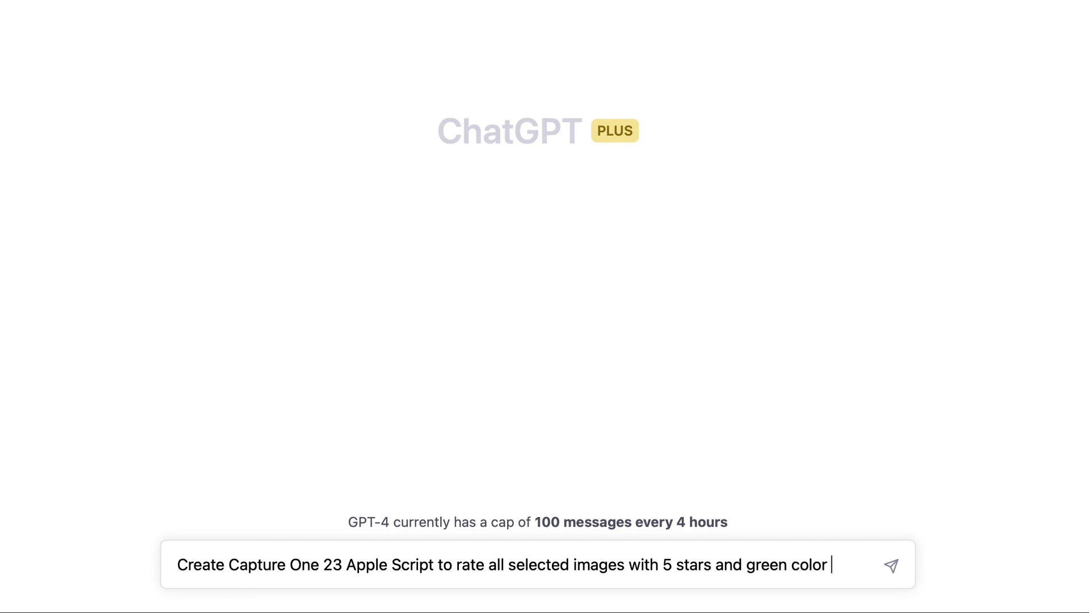
type("tag")
key("Return")
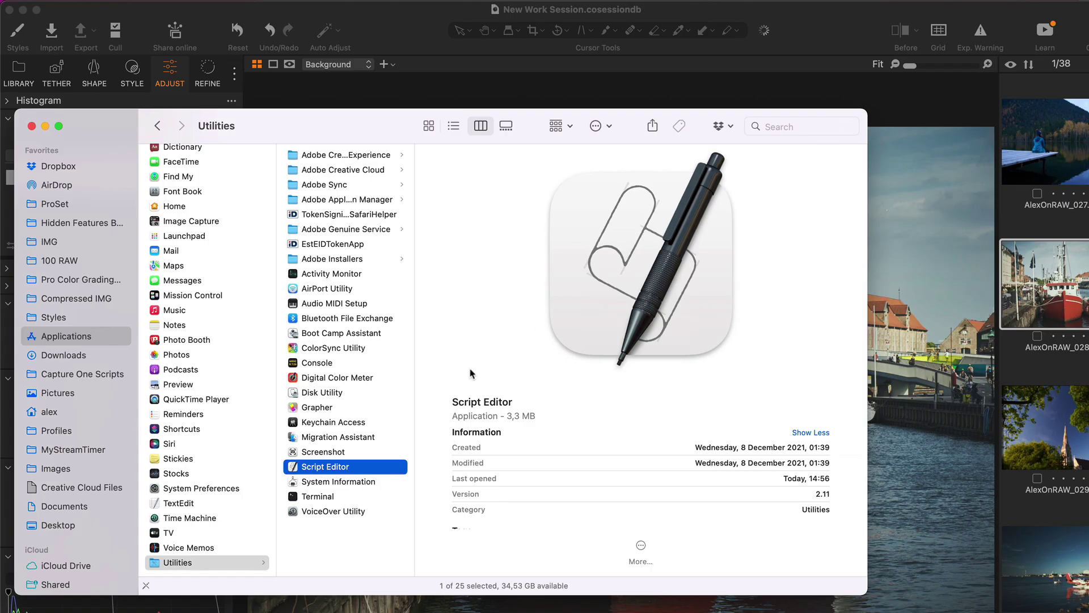
Step: Launch Script Editor from Utilities and start a new blank script document
double_click(317, 468)
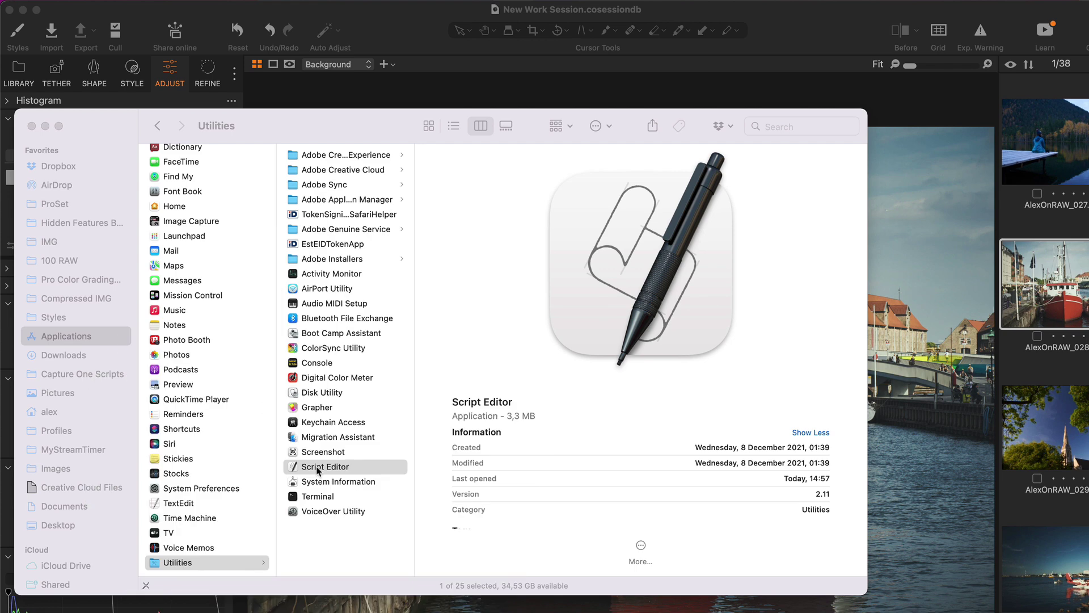
left_click(452, 381)
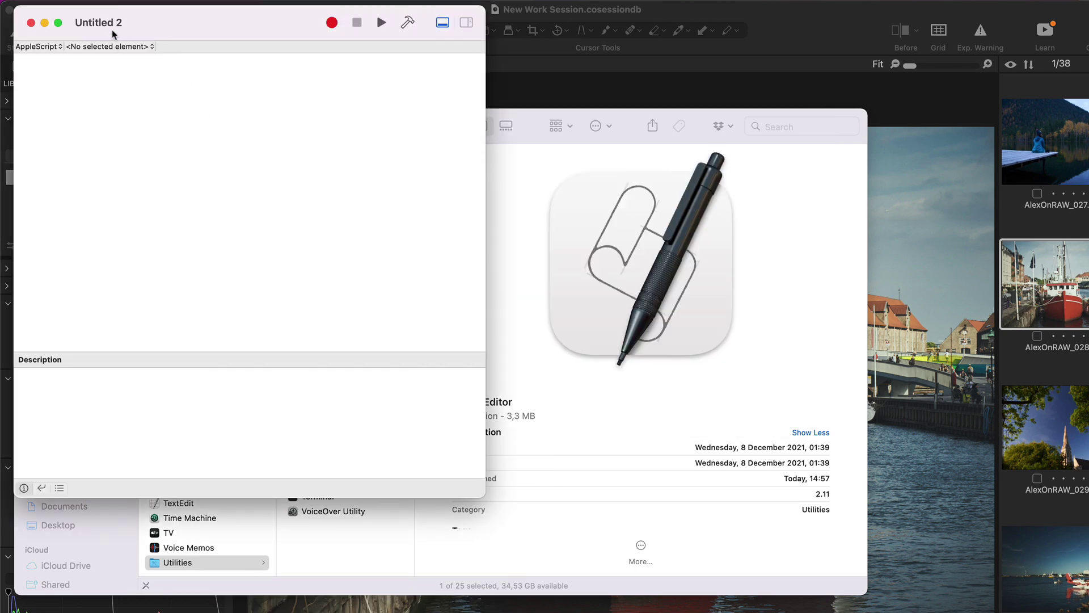
Step: Maximise the script window and name the document 'Rate 5 and GREEN'
double_click(104, 25)
left_click(106, 23)
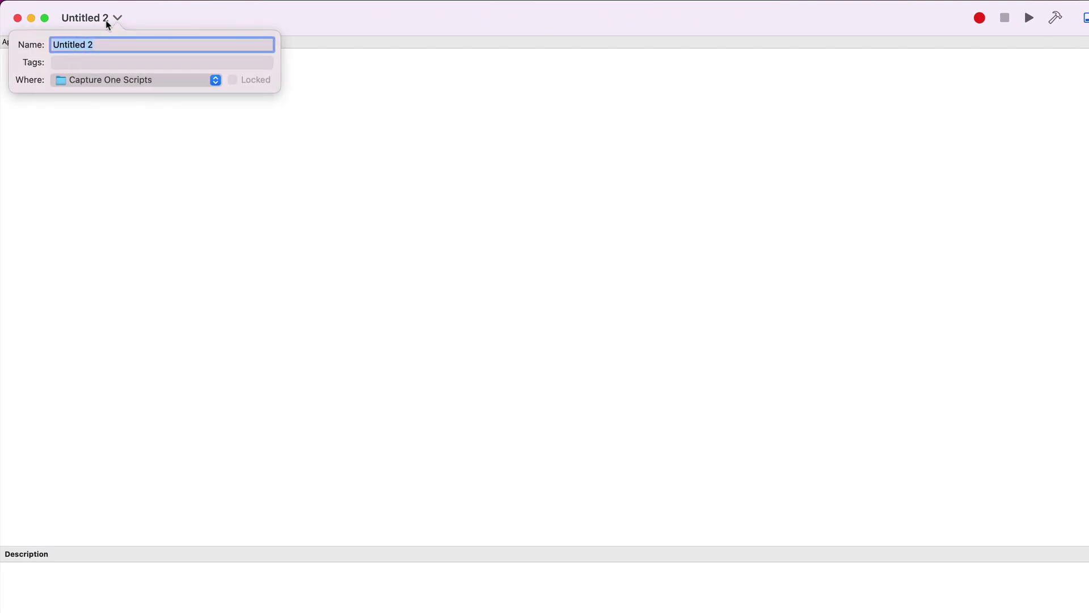
type("Rate 5 and GREEN")
key("Return")
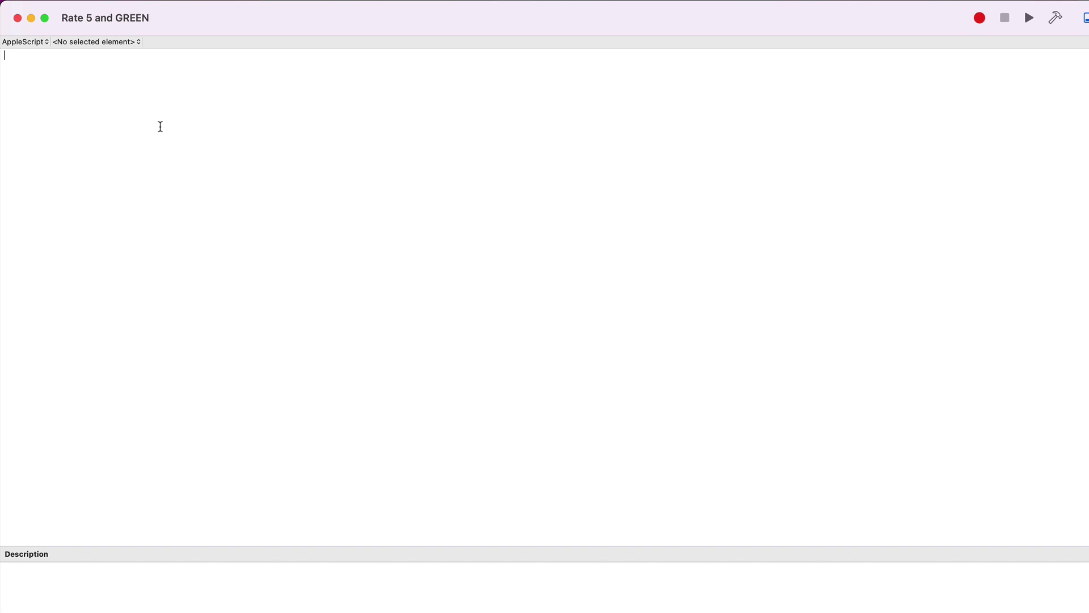
Step: Paste ChatGPT's AppleScript into the editor, compile it and save the script
type("tell application \"Capture One 23\"     set selectedVariants to get selected variants     if (count of selectedVariants) > 0 then         repeat with currentVariant in selectedVariants             set rating of currentVariant to 5             set color tag of currentVariant to green         end repeat     else         display dialog \"No images selected. Please select images to apply the 5-star rating and green color tag.\" buttons {\"OK\"} default button 1     end if end tell")
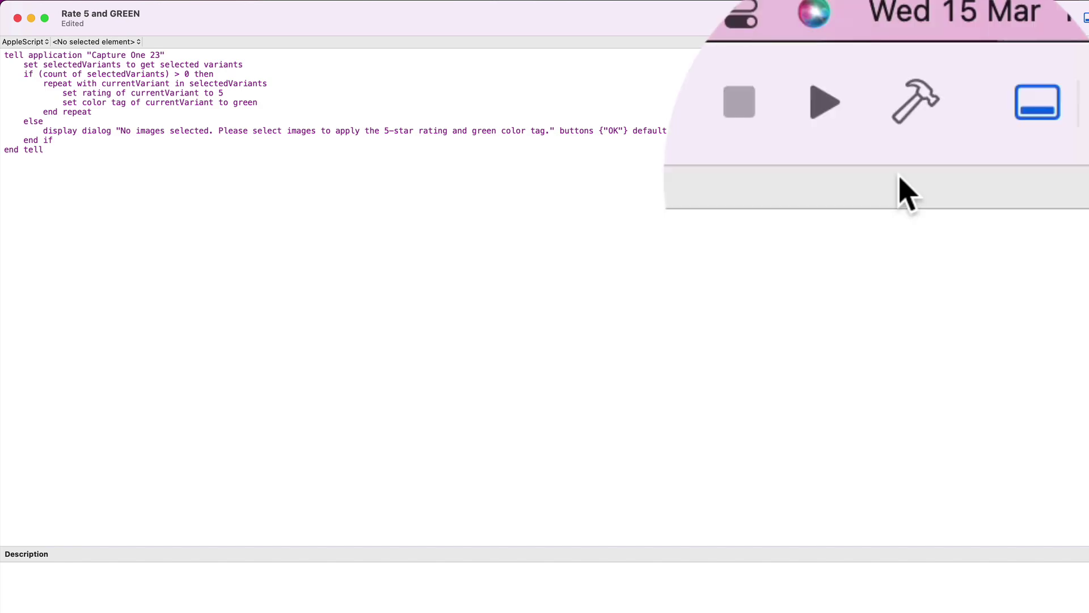
left_click(1056, 19)
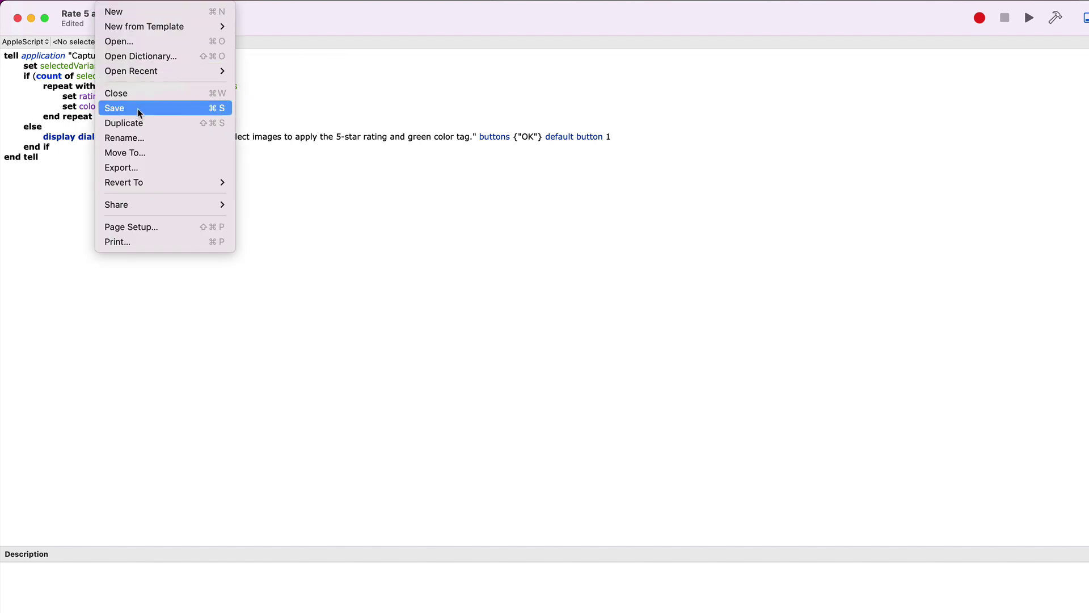
left_click(137, 108)
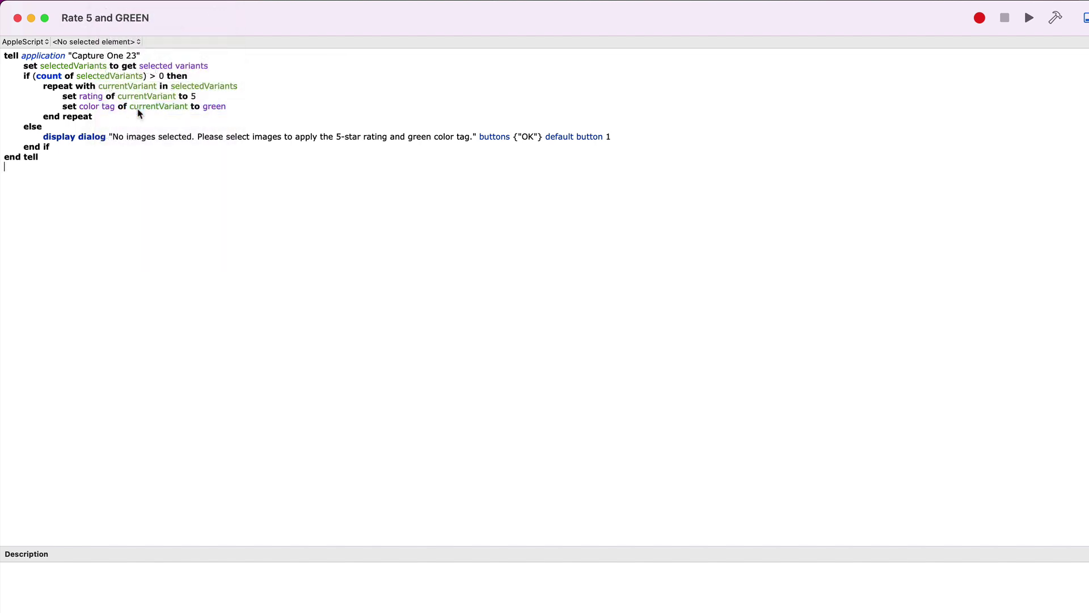
Step: In Capture One, refresh the Scripts menu and run Rate 5 and GREEN on AlexOnRAW_028.NEF
key("super+Tab")
key("super+Tab")
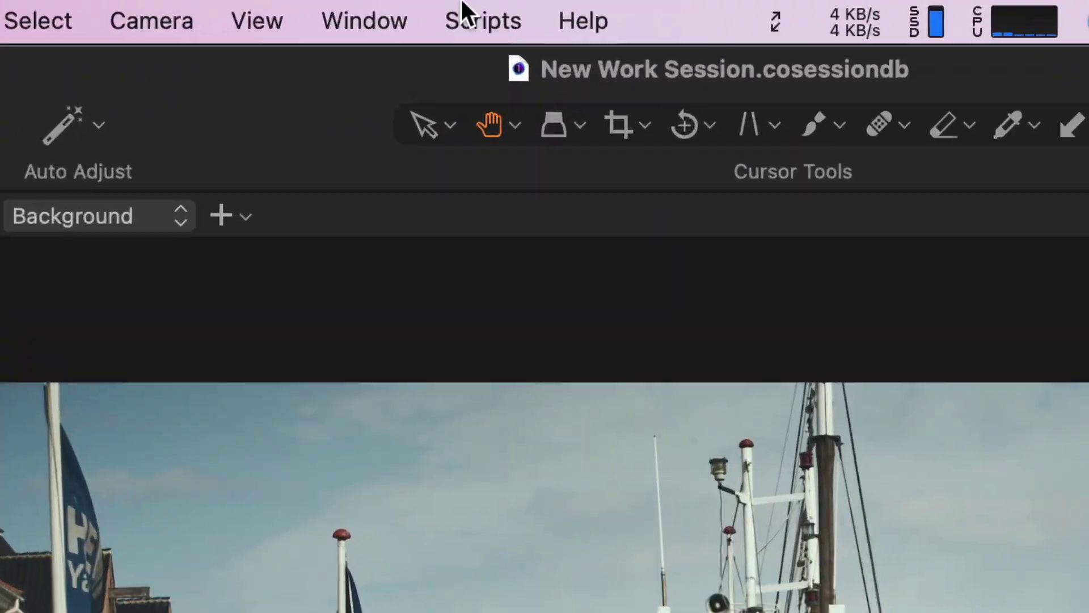
left_click(476, 7)
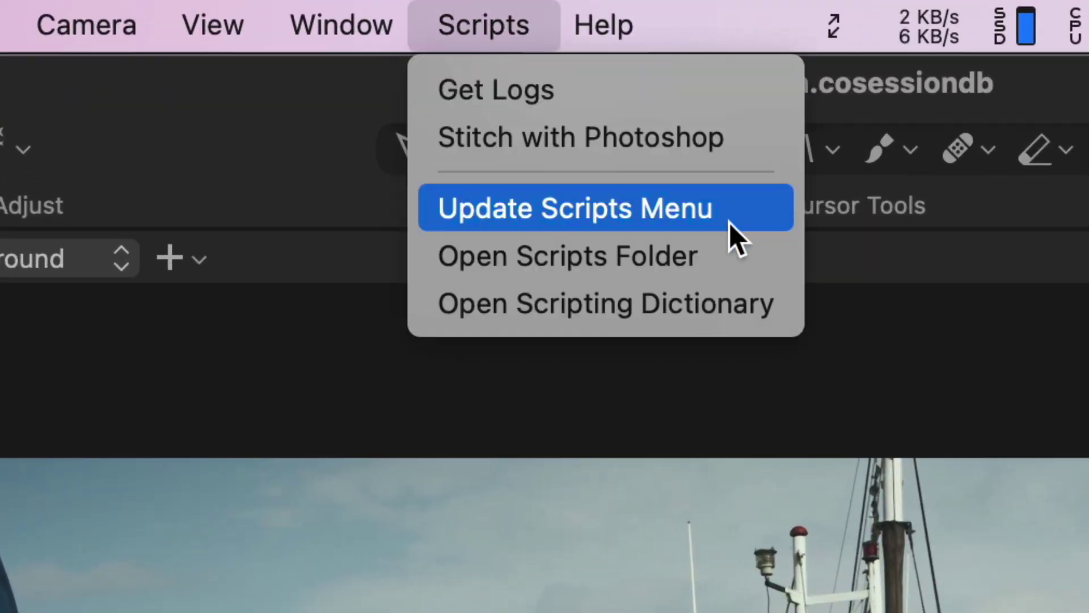
left_click(736, 208)
left_click(473, 12)
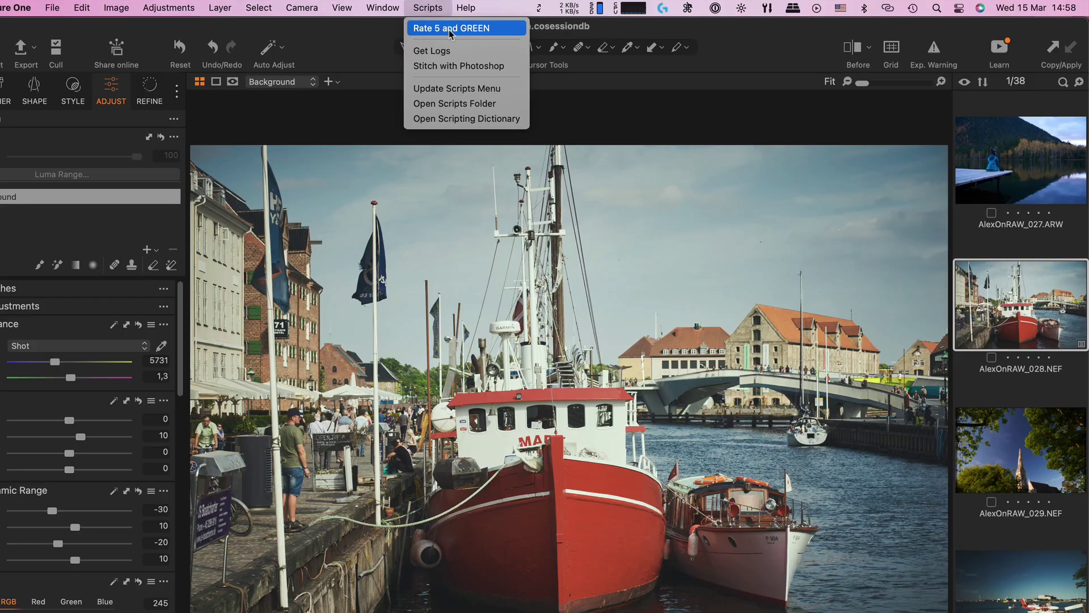
left_click(548, 97)
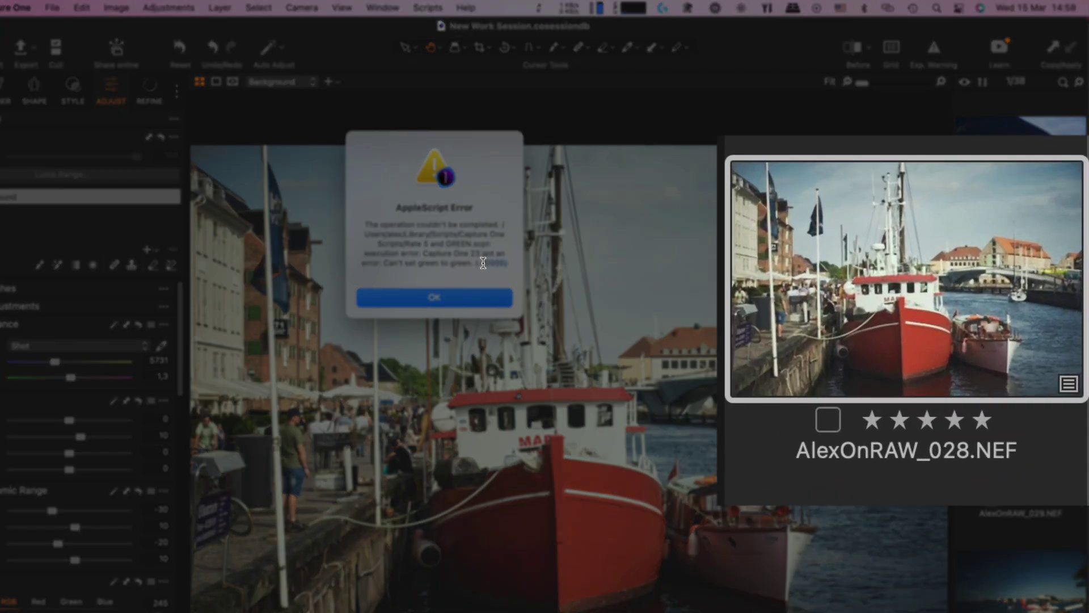
Step: Select the colour-tag AppleScript error text and dismiss the error dialog
left_click_drag(422, 256, 356, 253)
key("ctrl+c")
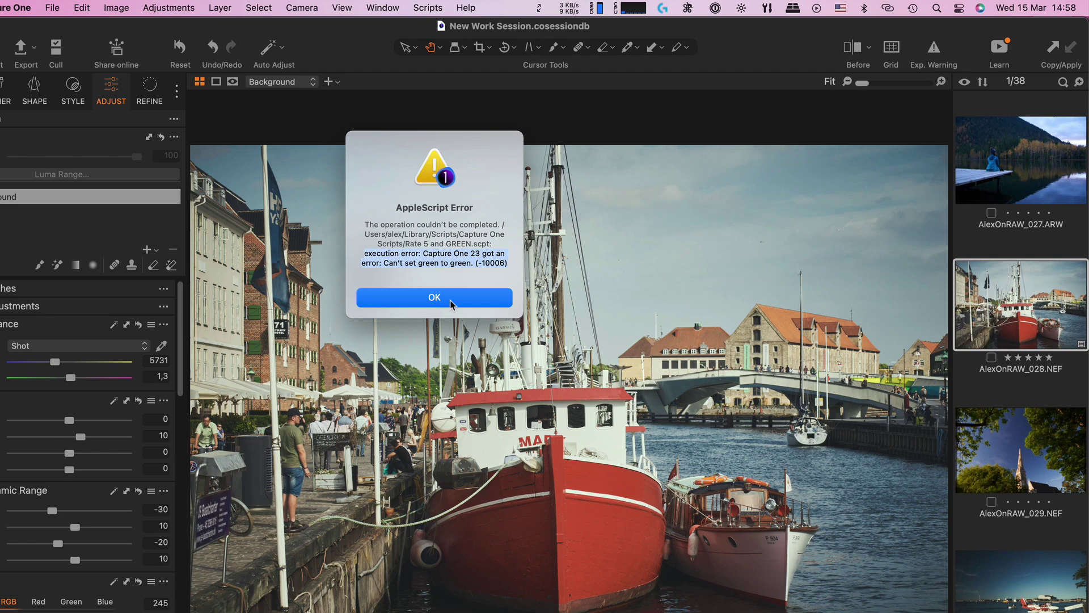
left_click(451, 304)
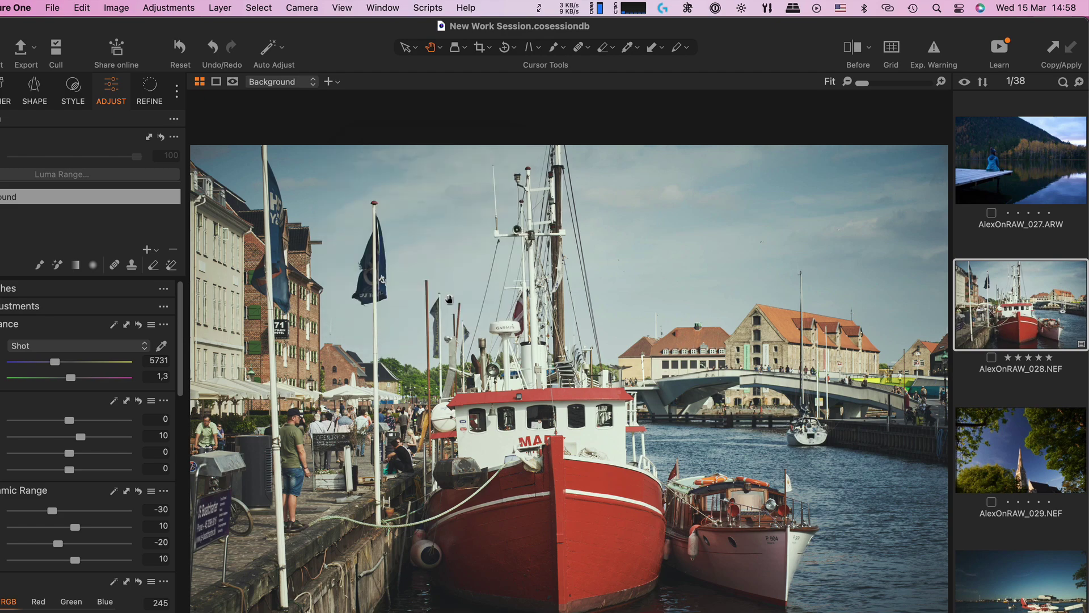
Step: Report the colour-tag failure with the pasted error to ChatGPT and copy its corrected AppleScript
key("super+Tab")
key("super+Tab")
key("super+Tab")
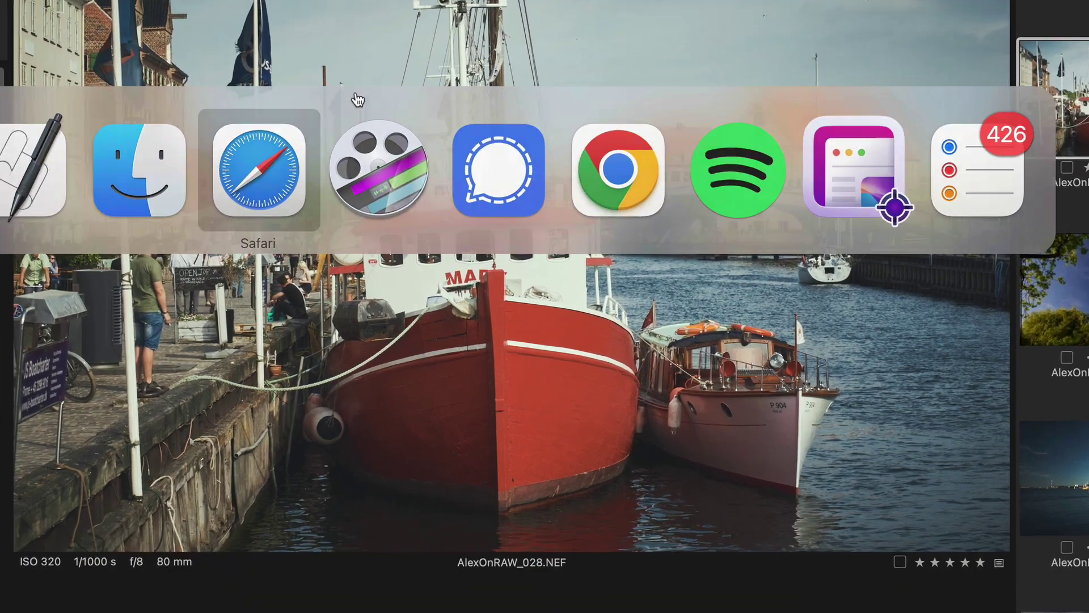
type("Ok, it sets ")
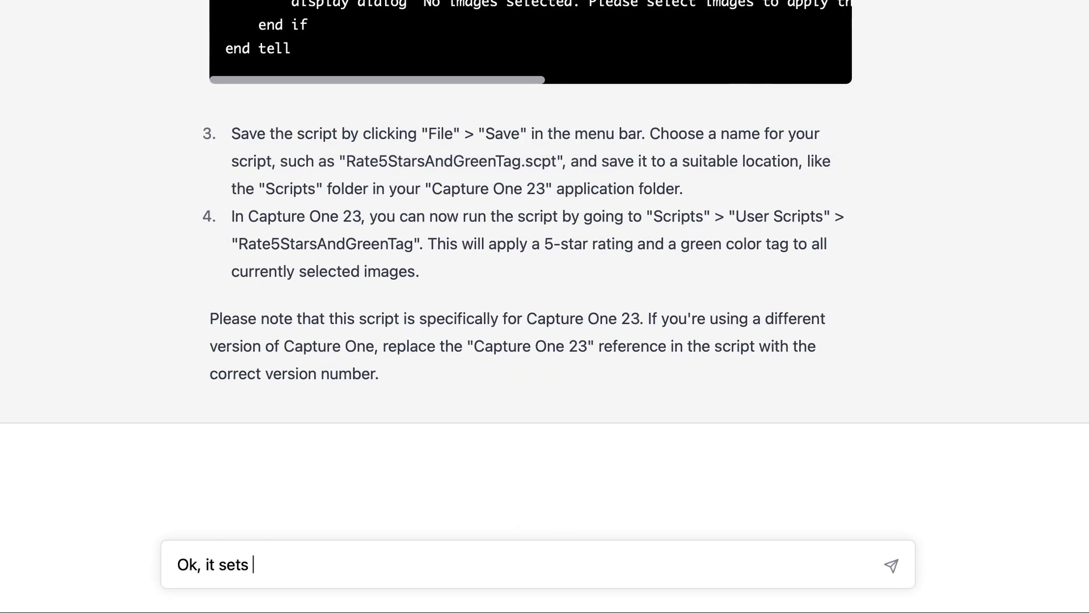
type("rating, but it doesn't ")
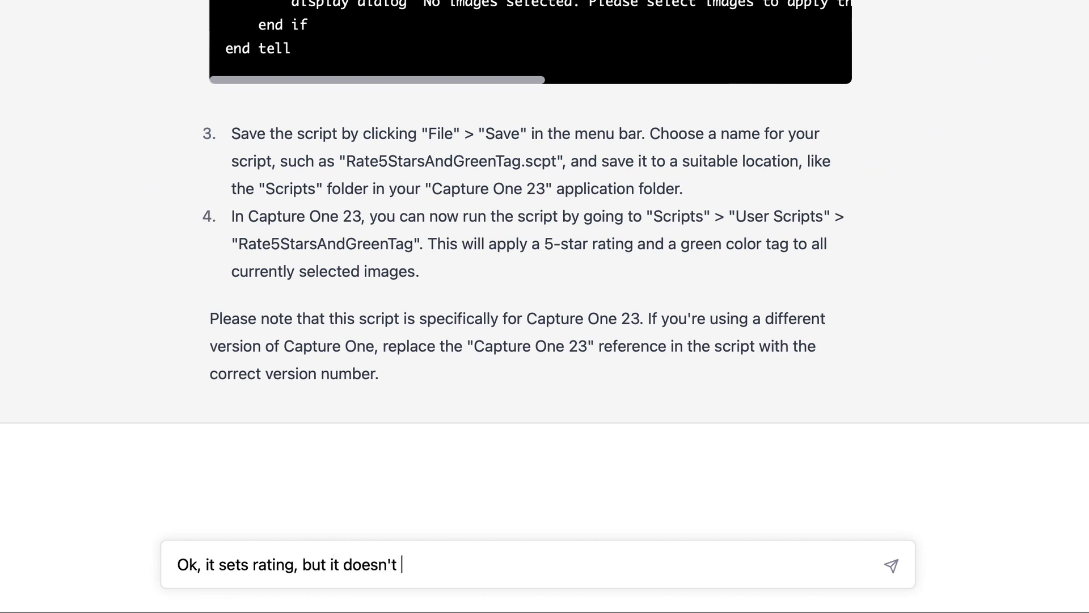
type("apply color tag, here is the error ")
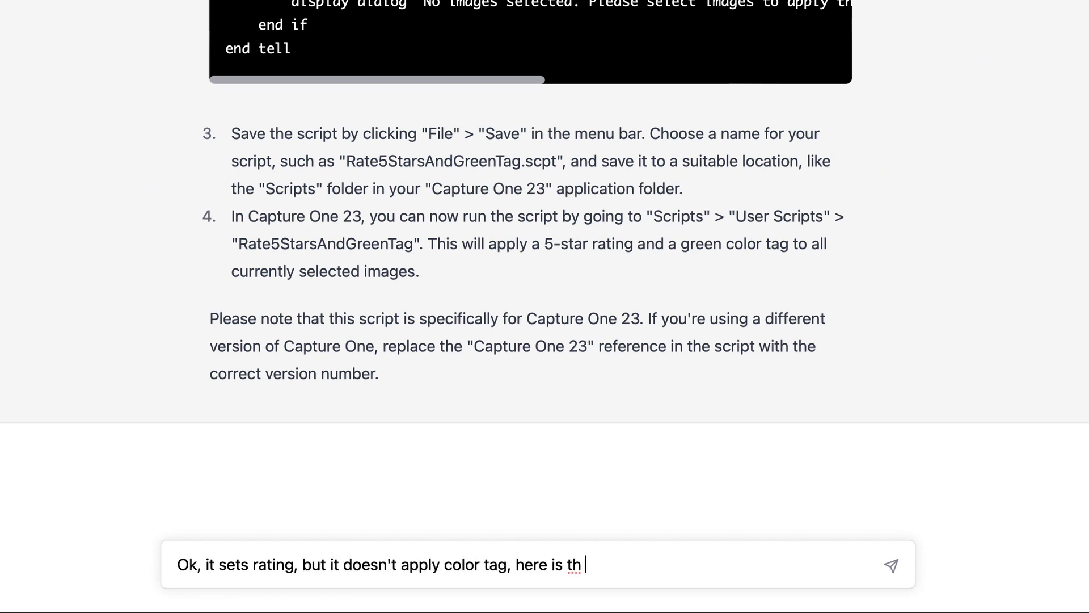
type("message:")
key("shift+Return")
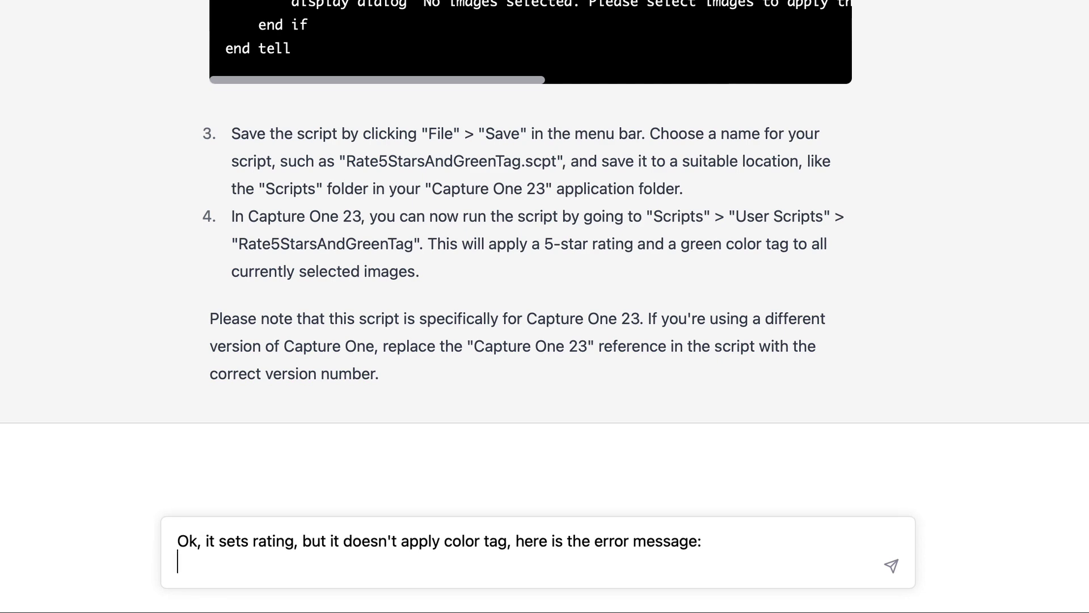
key("ctrl+v")
key("Return")
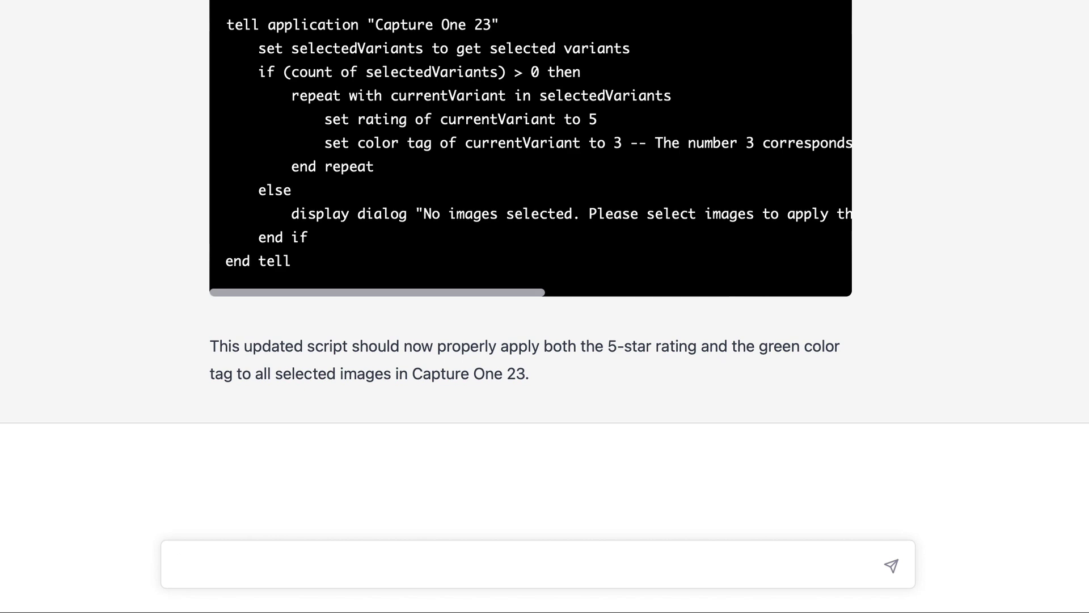
scroll(931, 83, "up", 3)
left_click(815, 116)
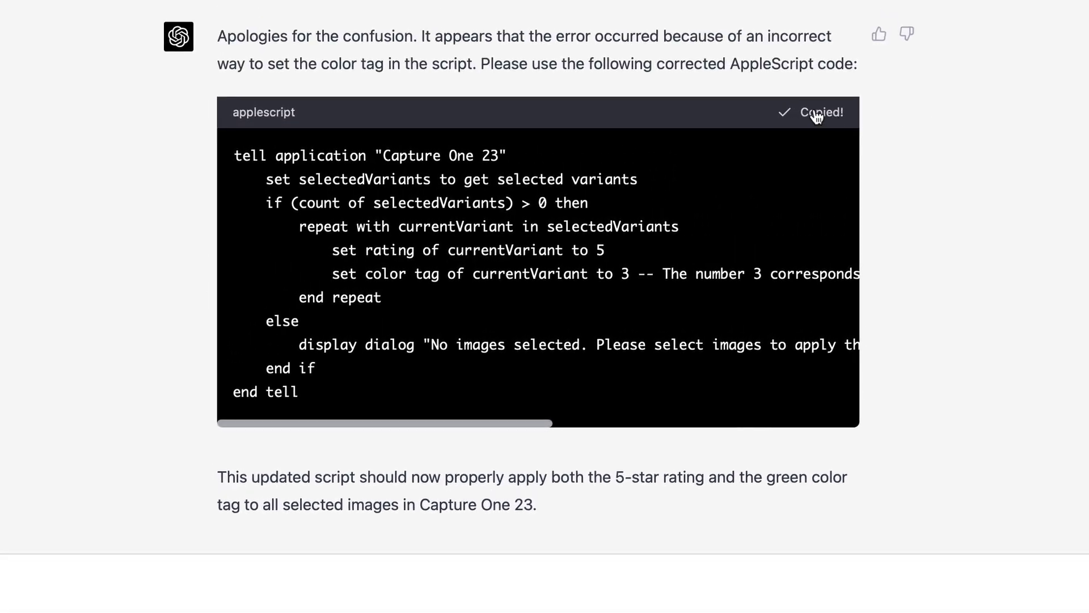
Step: Replace the Rate 5 and GREEN script with the color-tag-3 code, compile and save it, returning to Capture One
key("super+Tab")
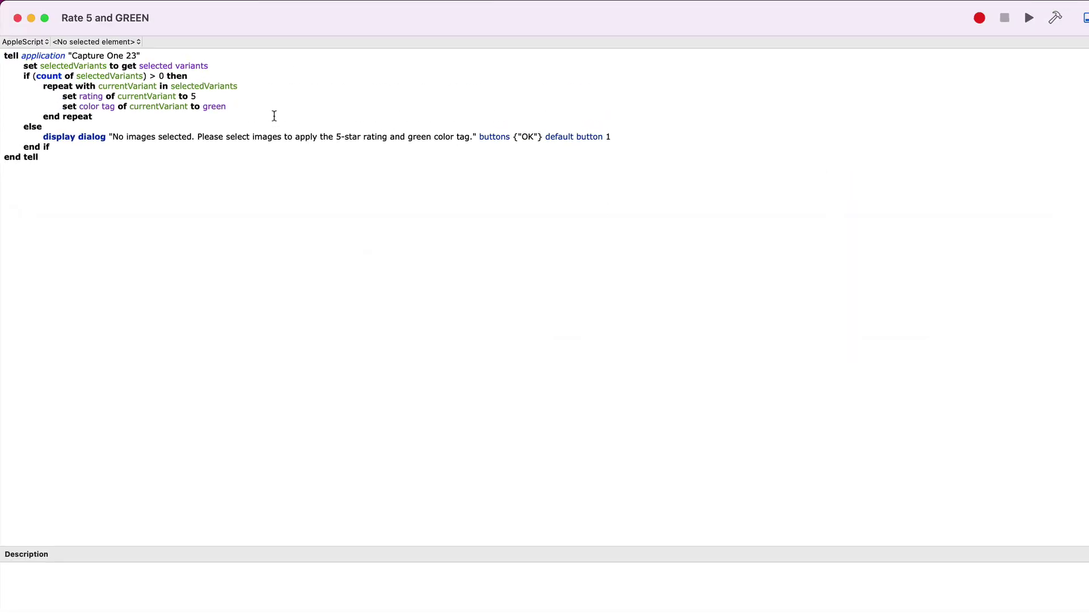
key("super+a")
type("tell application \"Capture One 23\"     set selectedVariants to get selected variants     if (count of selectedVariants) > 0 then         repeat with currentVariant in selectedVariants             set rating of currentVariant to 5             set color tag of currentVariant to 3 -- The number 3 corresponds to the green color tag in Capture One         end repeat     else         display dialog \"No images selected. Please select images to apply the 5-star rating and green color tag.\" buttons {\"OK\"} default button 1     end if end tell")
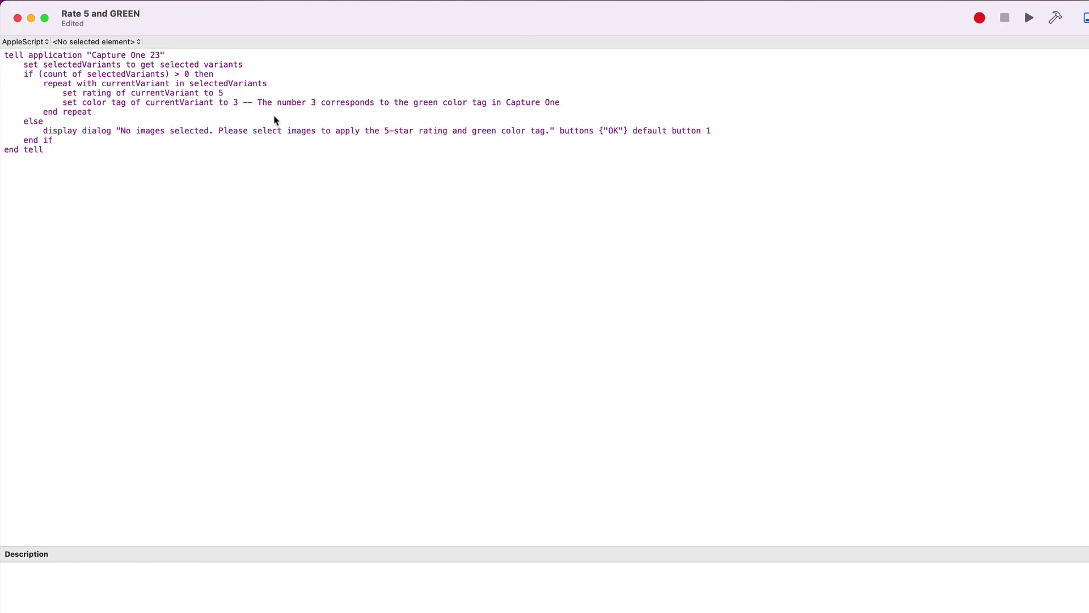
left_click(1055, 17)
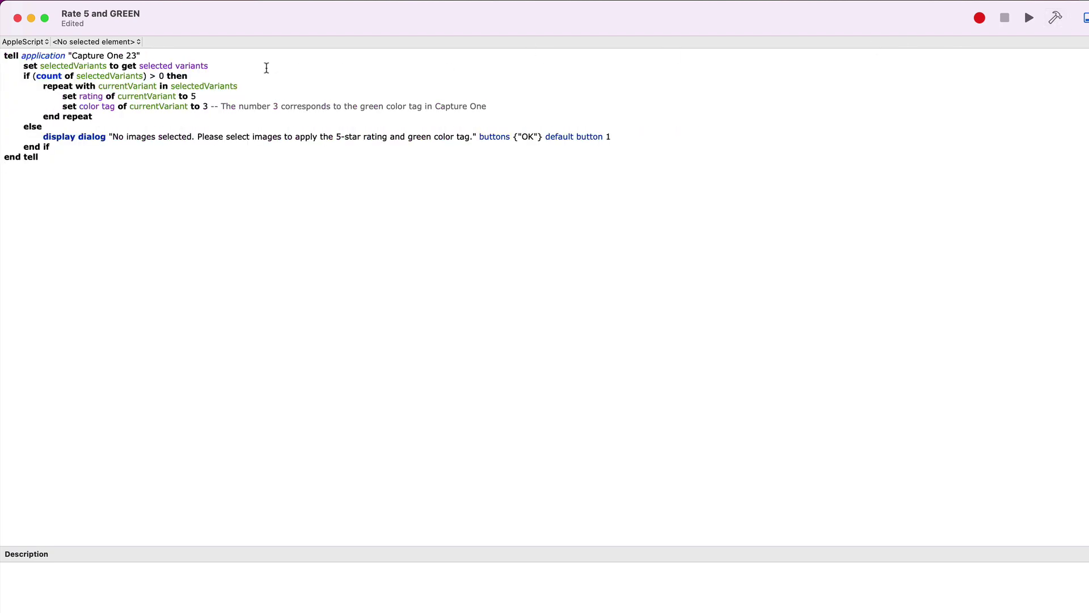
left_click(107, 0)
left_click(138, 111)
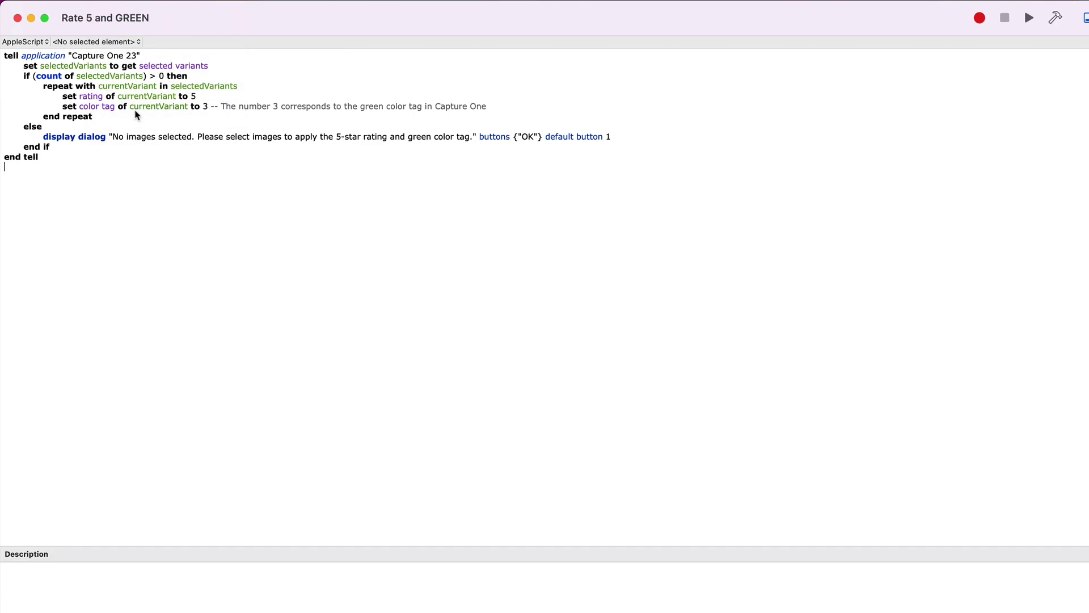
key("super+Tab")
key("super+Tab")
key("super+Tab")
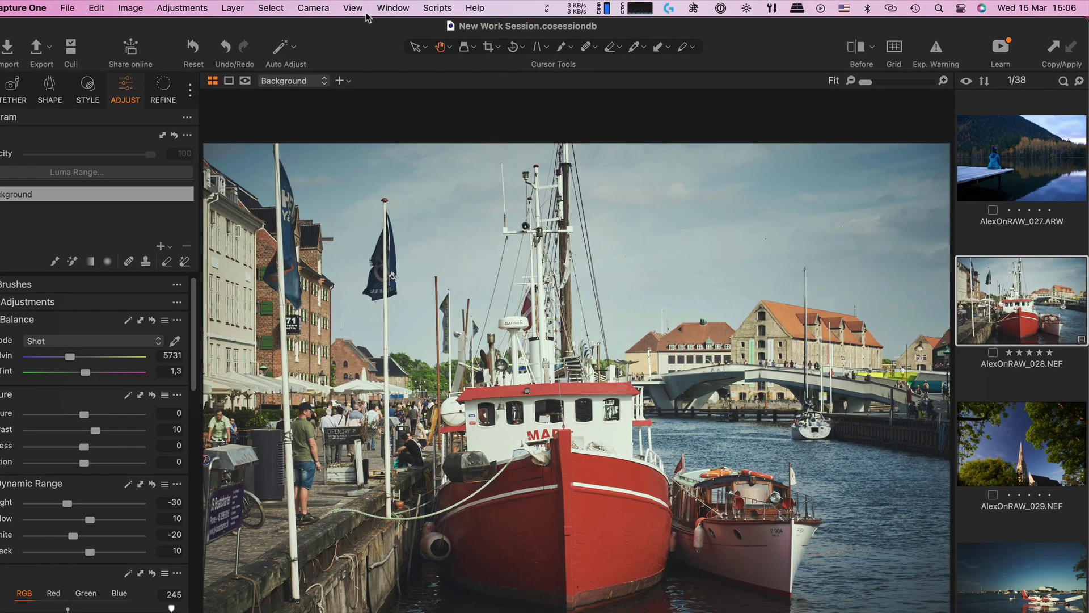
Step: Refresh the Scripts menu and run Rate 5 and GREEN on the harbour photo, which comes out yellow-tagged
left_click(403, 11)
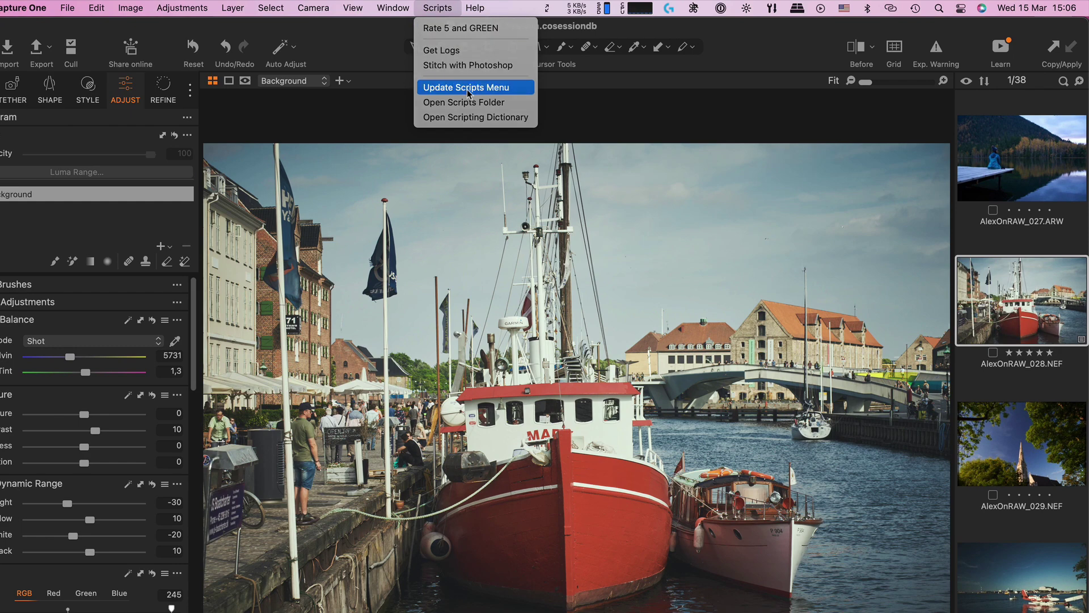
left_click(468, 87)
left_click(451, 11)
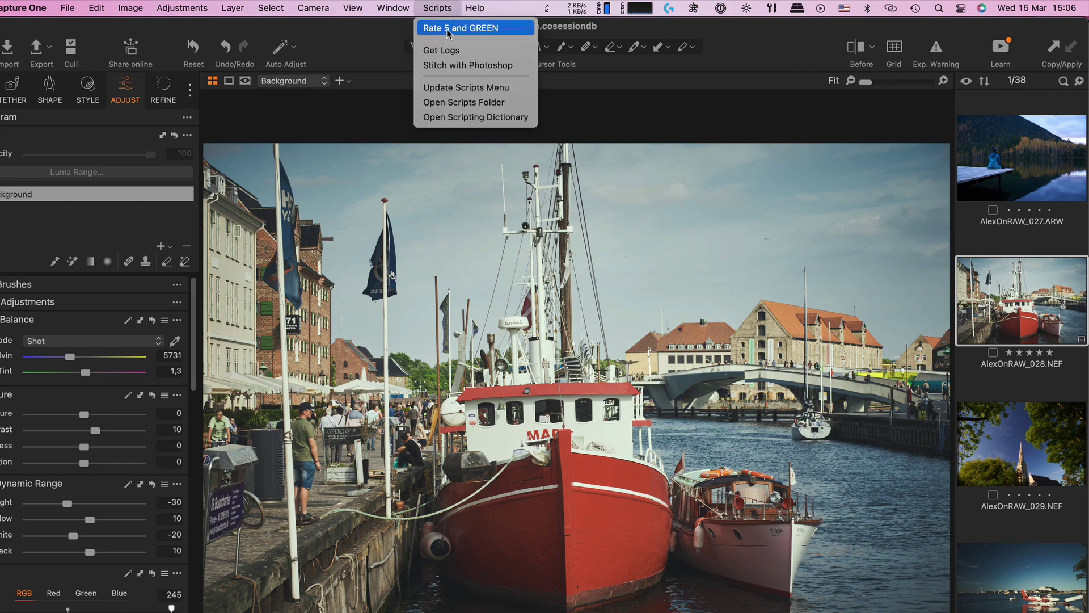
left_click(448, 29)
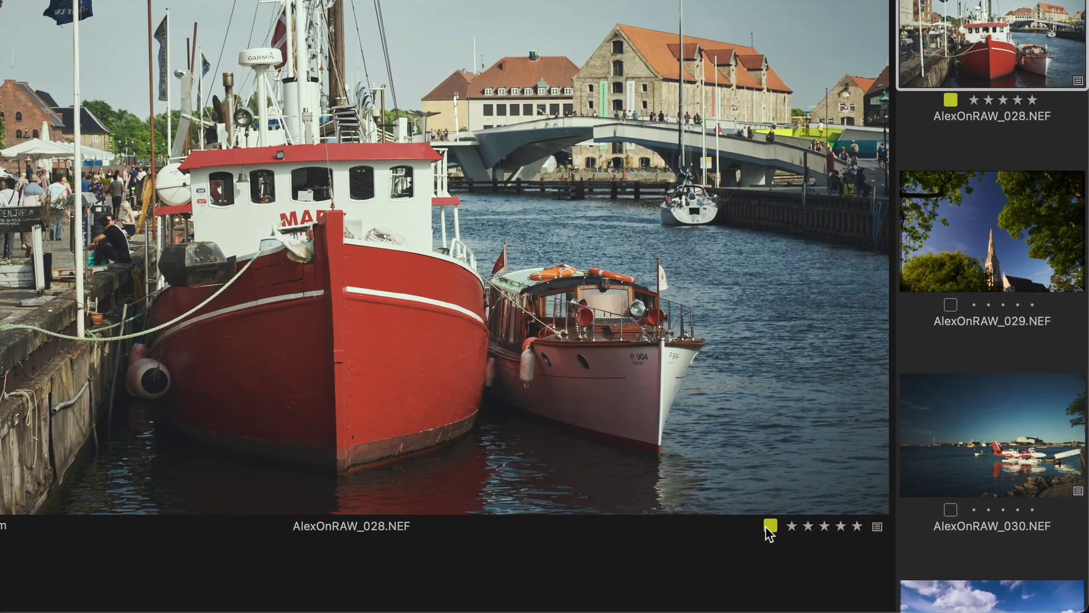
Step: Clear the photo's yellow colour tag by setting it to None
left_click(770, 527)
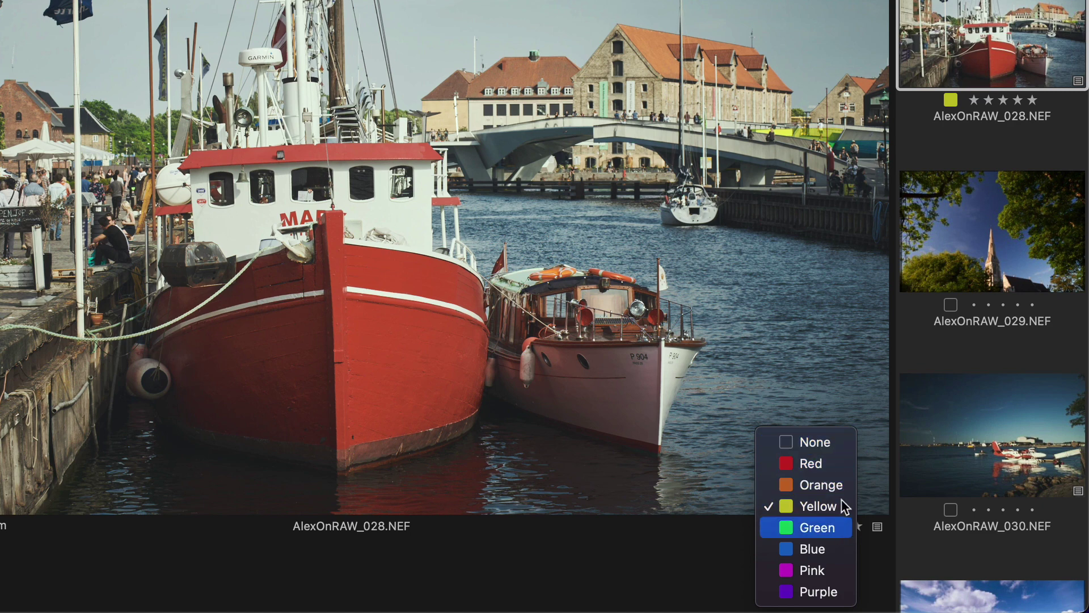
left_click(838, 442)
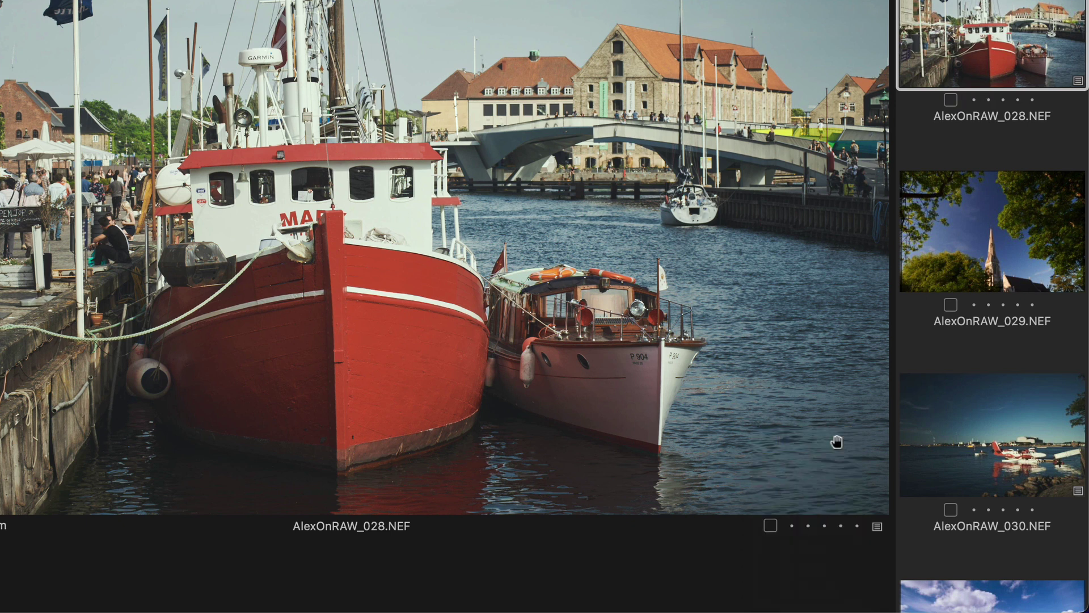
Step: Tell ChatGPT the tag came out yellow and send Capture One's colour order None through Purple
key("super+Tab")
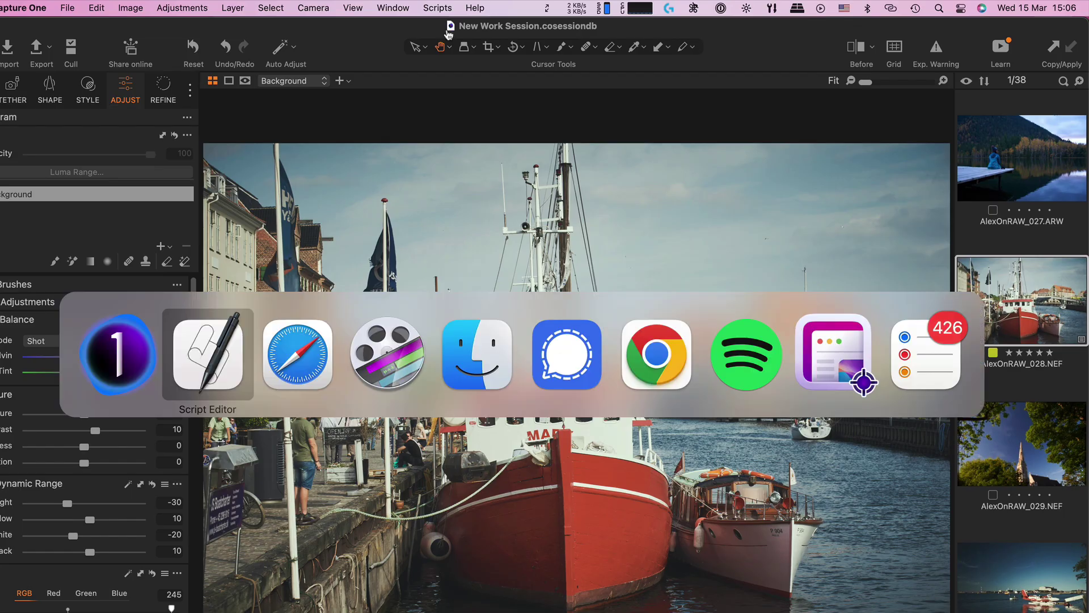
key("super+Tab")
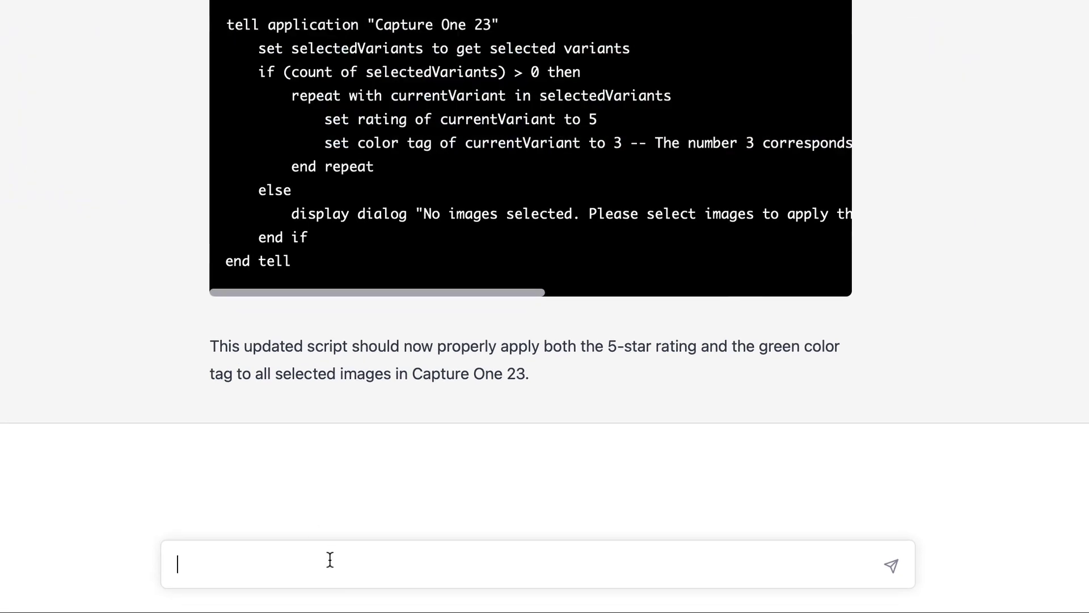
type("Now, it sets color tag to y")
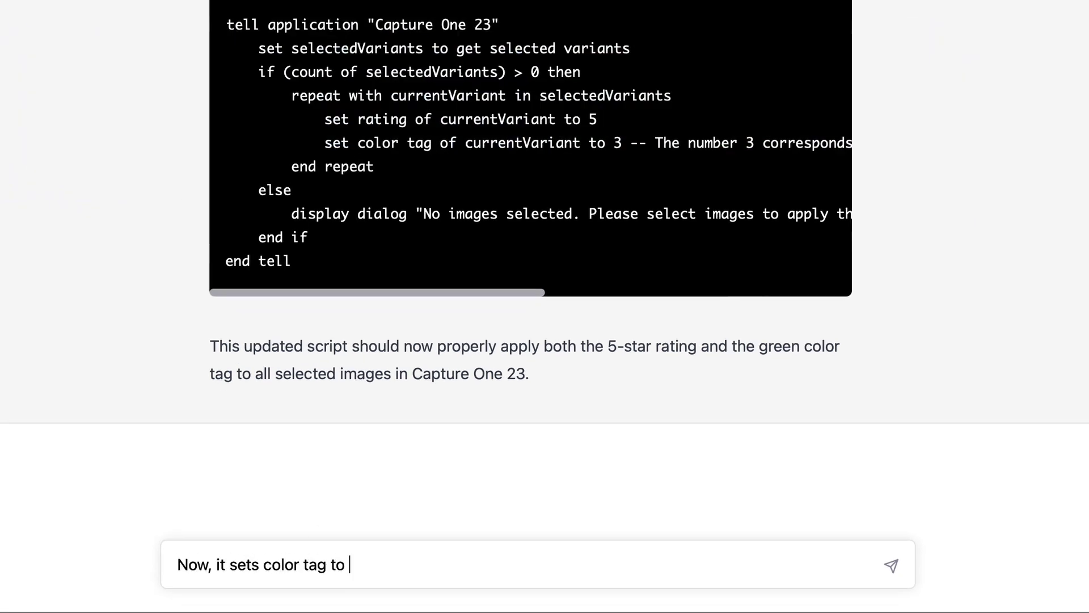
type("ellow. Hre")
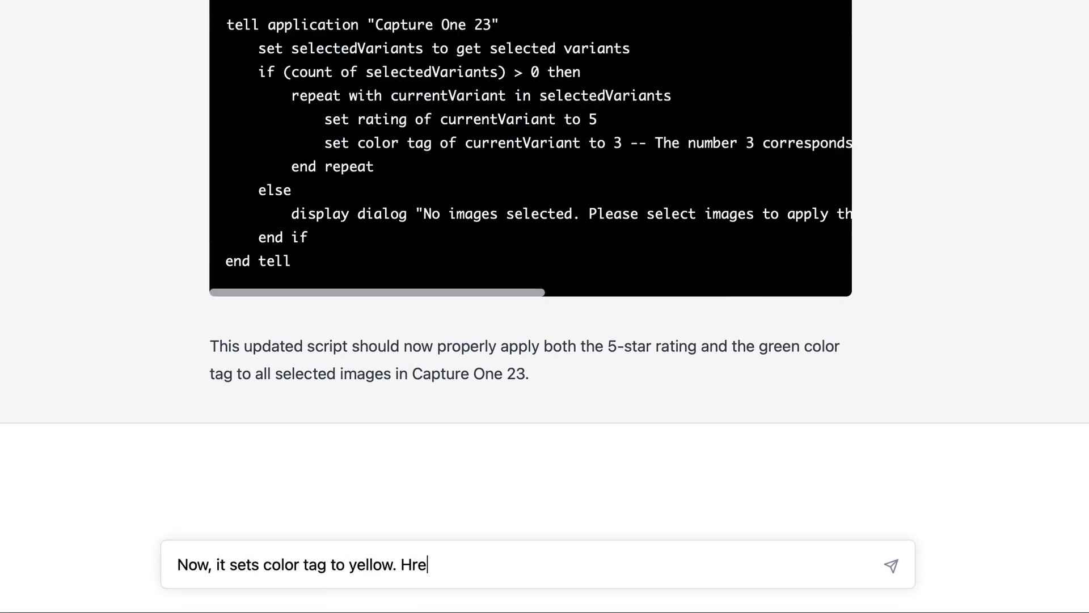
key("BackSpace")
key("BackSpace")
key("BackSpace")
type("Are is how color tags are sor")
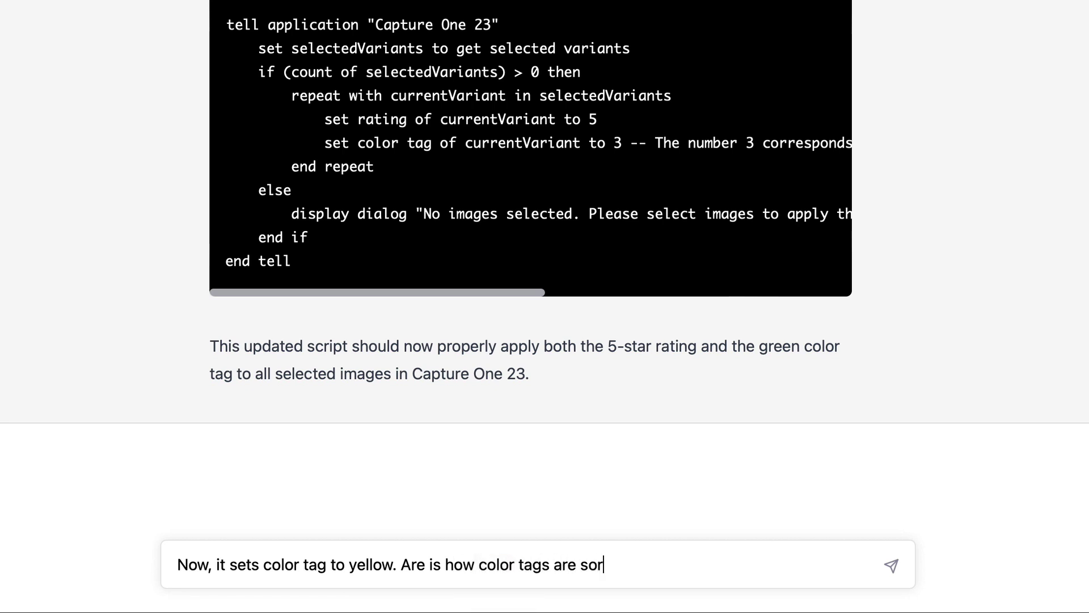
type("ted in Capture One")
key("shift+Return")
type("Non")
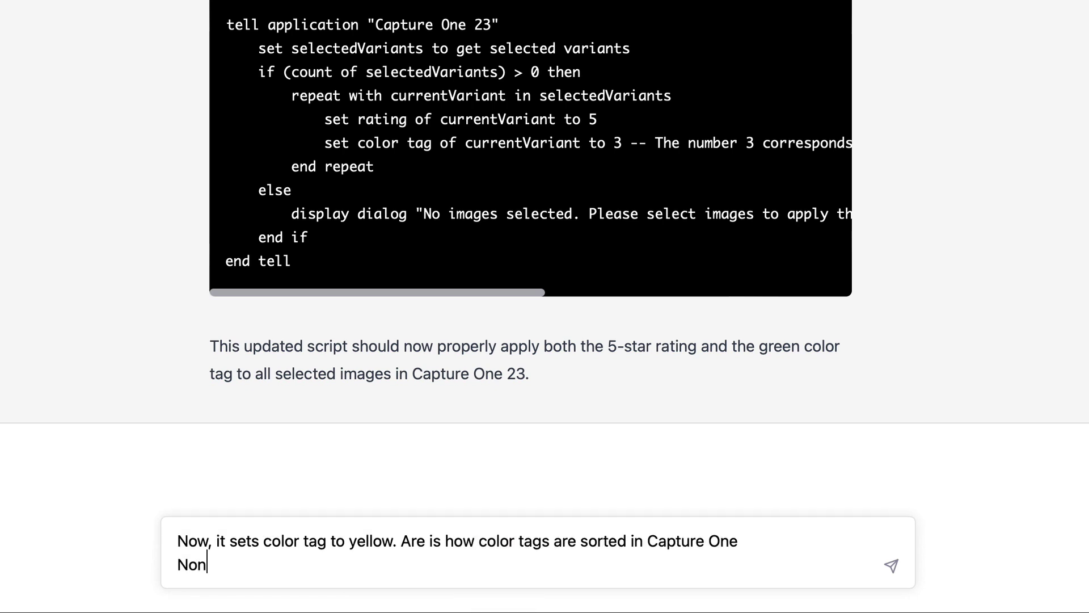
type("e Red Orange Yellow")
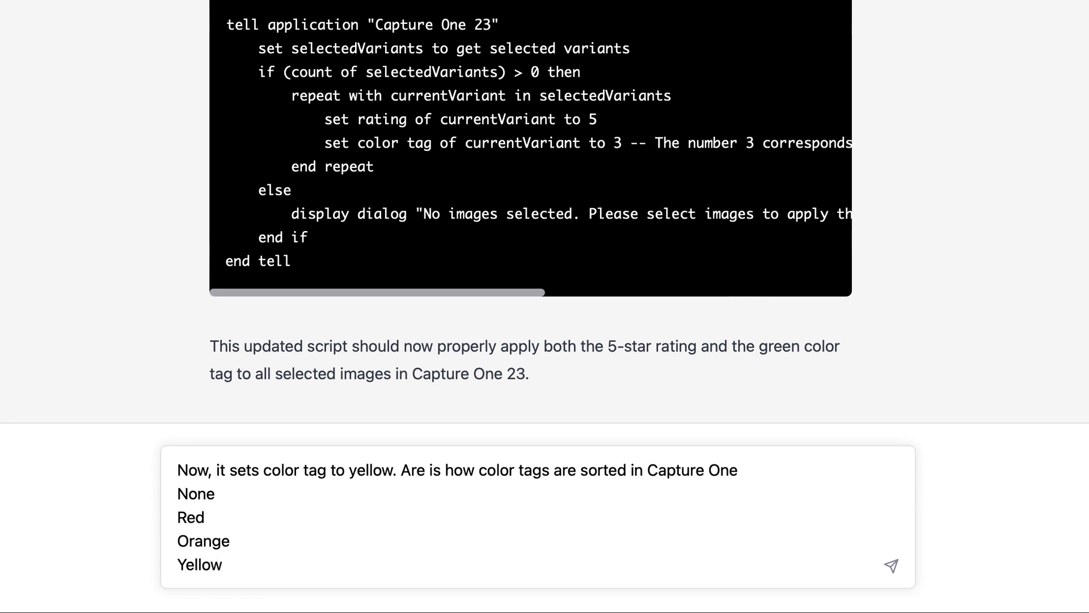
key("shift+Return")
type("Green")
key("shift+Return")
type("Blue")
key("shift+Return")
type("Pink")
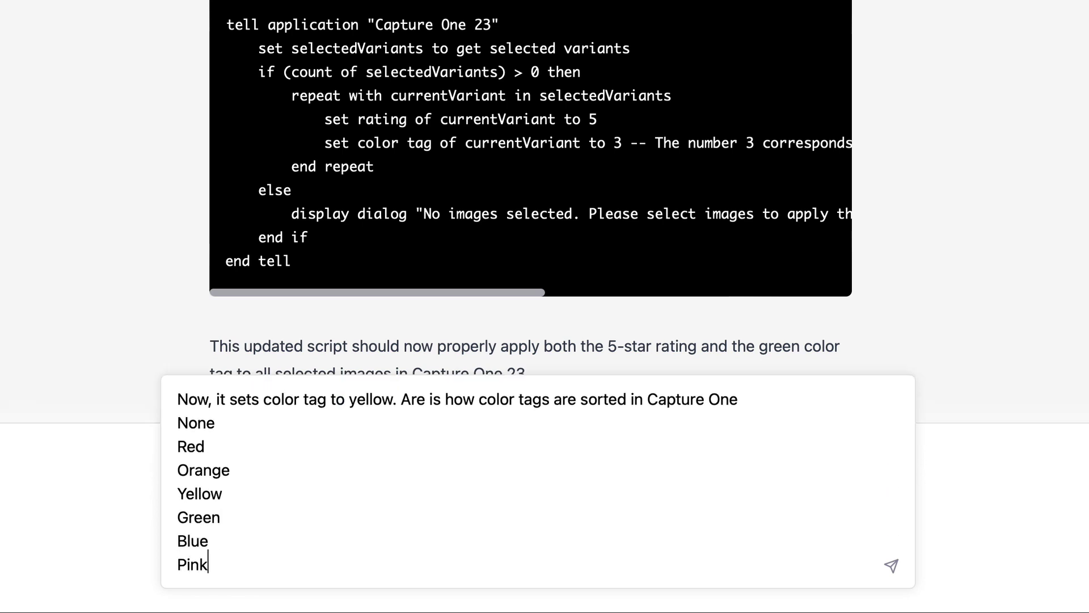
key("shift+Return")
type("Update the script using this data")
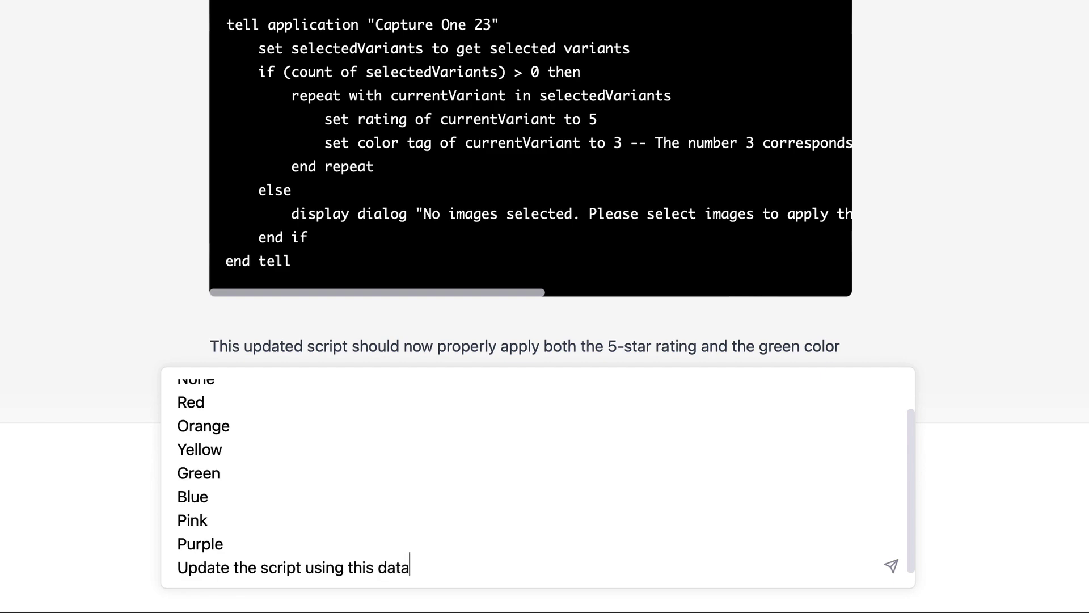
key("Return")
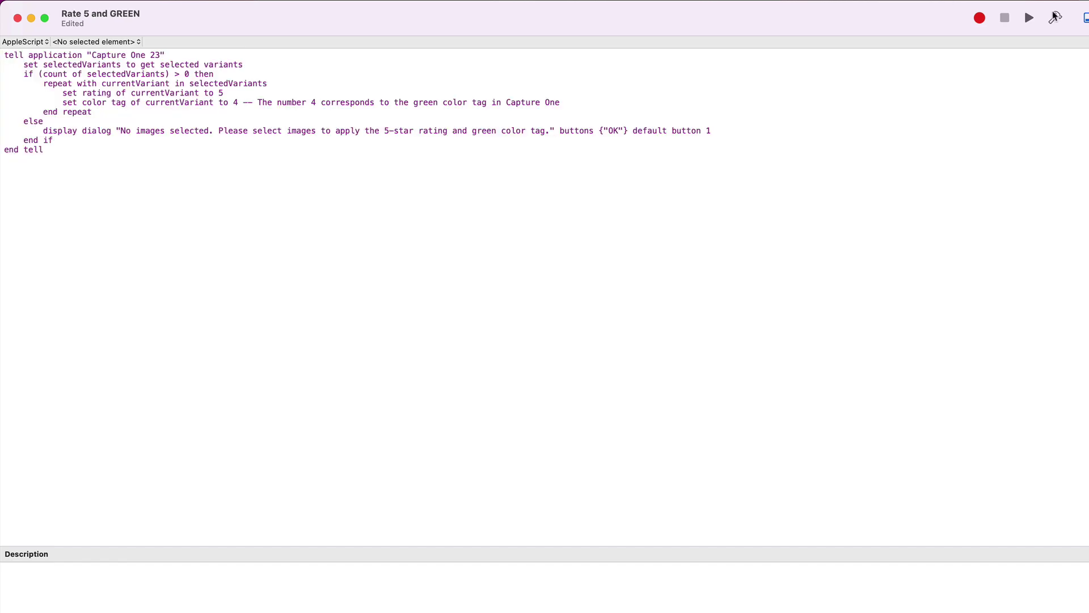
Step: Compile the tag-4 script and run Rate 5 and GREEN so photos 027 to 030 get five stars and green tags
left_click(1056, 18)
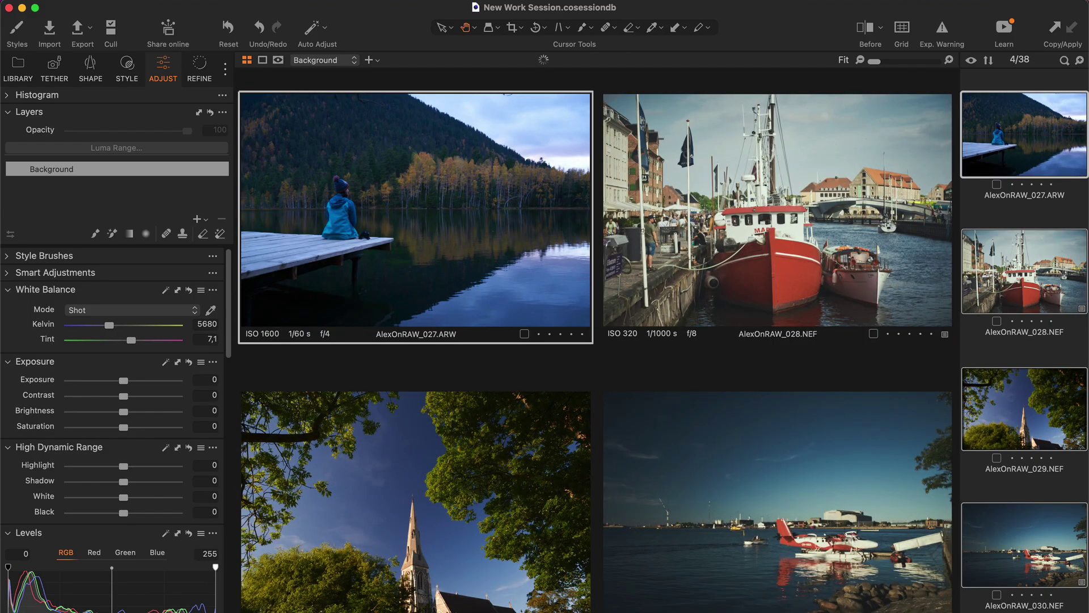
left_click(451, 0)
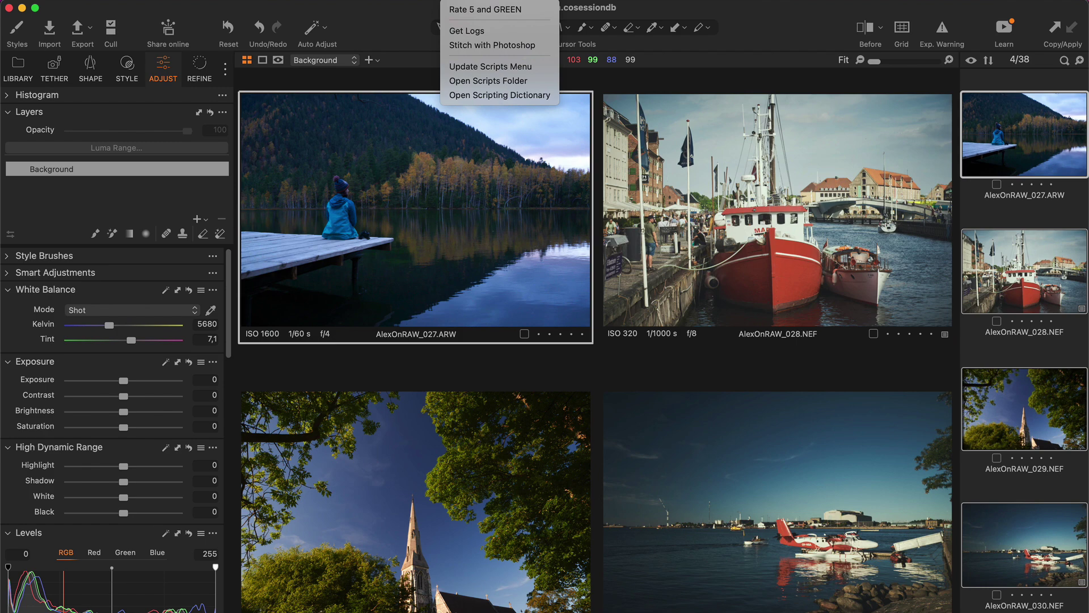
left_click(476, 13)
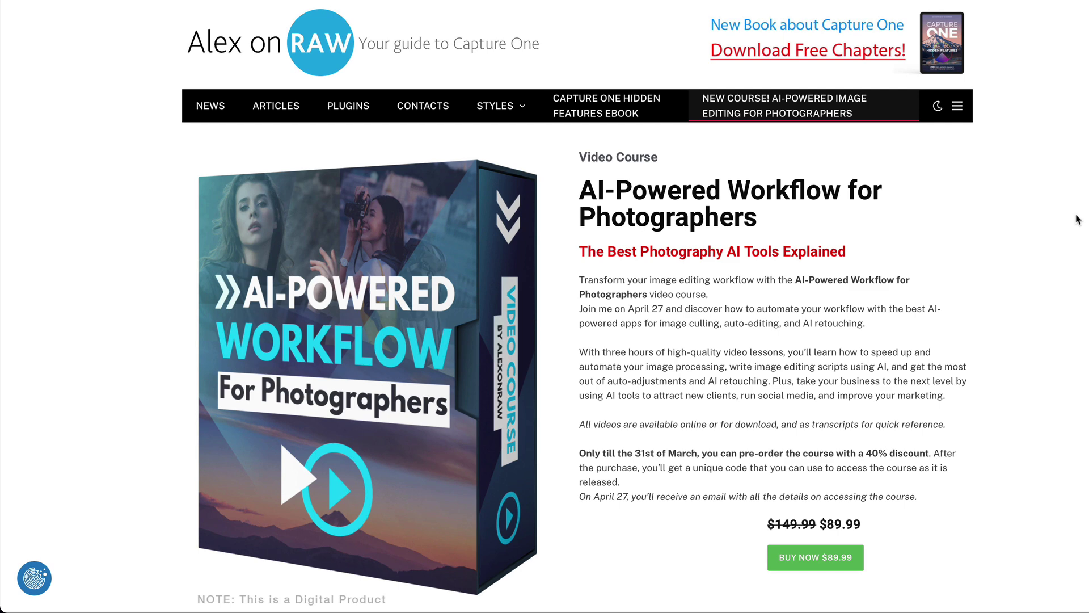
scroll(1076, 221, "down", 4)
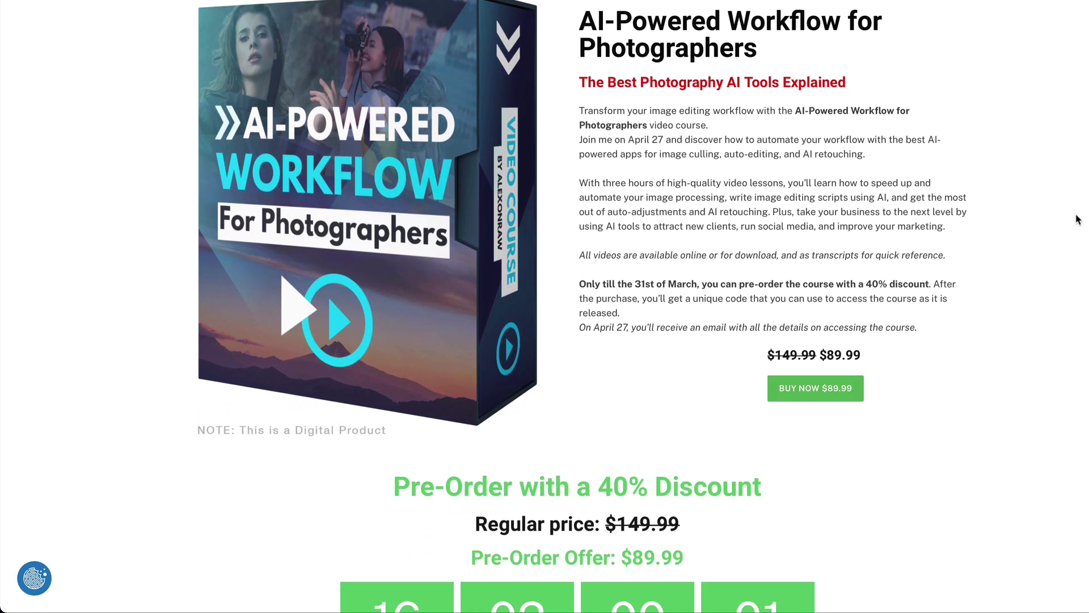
scroll(1076, 220, "down", 3)
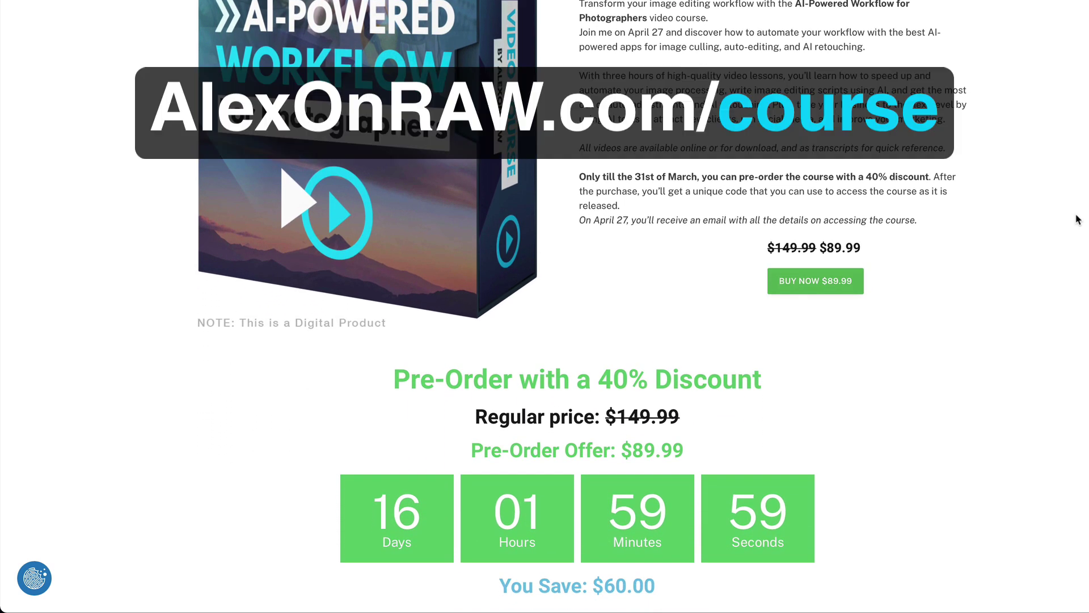